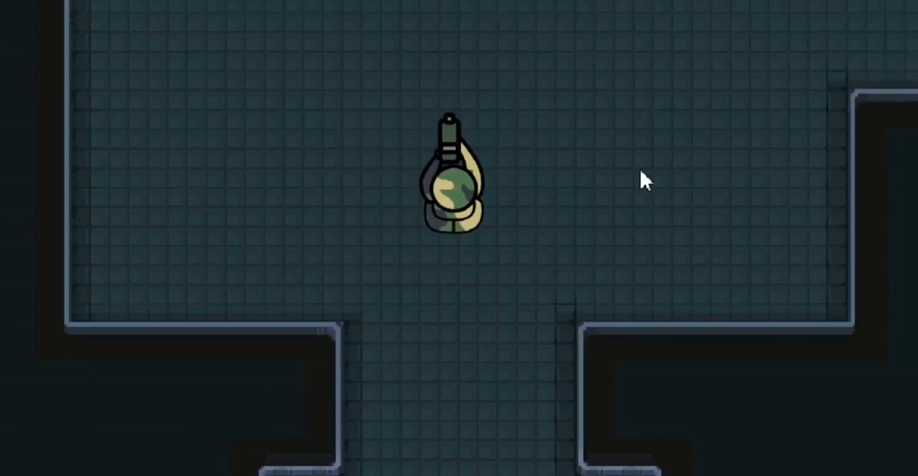
key(w)
key(a)
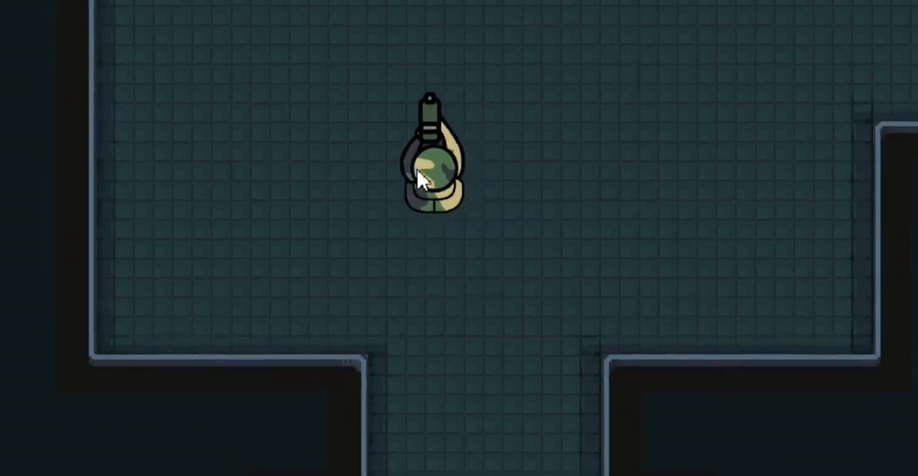
key(s)
key(d)
key(w)
key(a)
key(w)
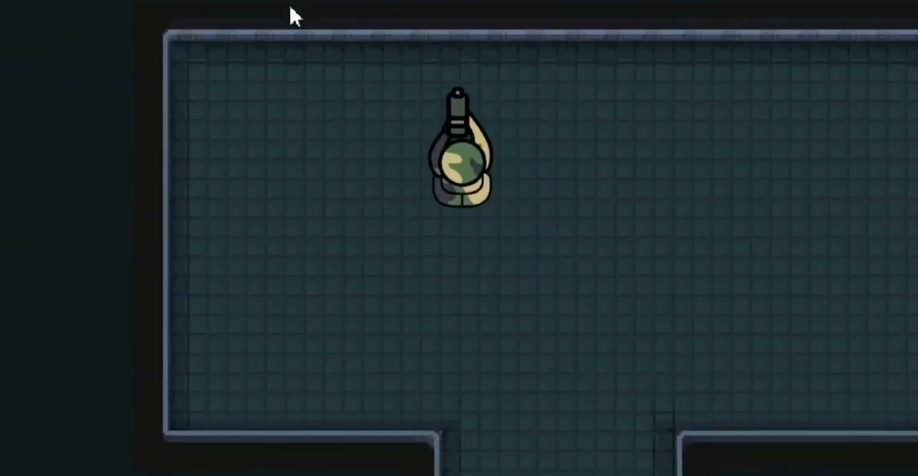
key(d)
key(w)
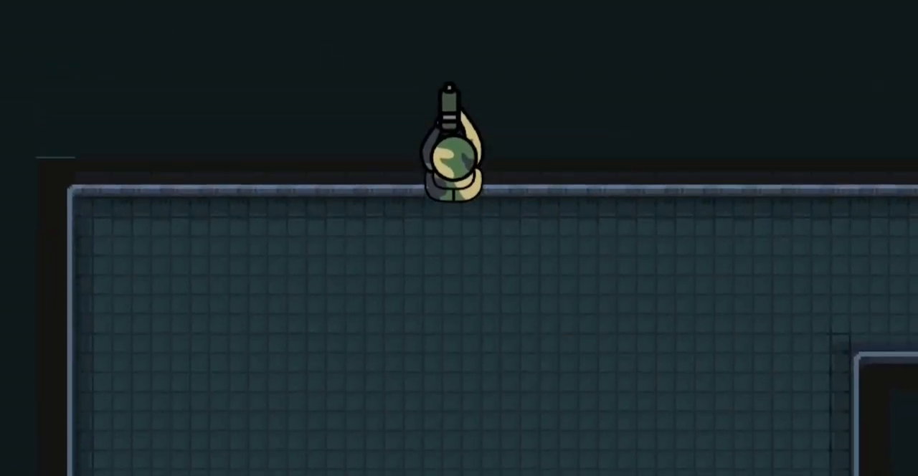
key(w)
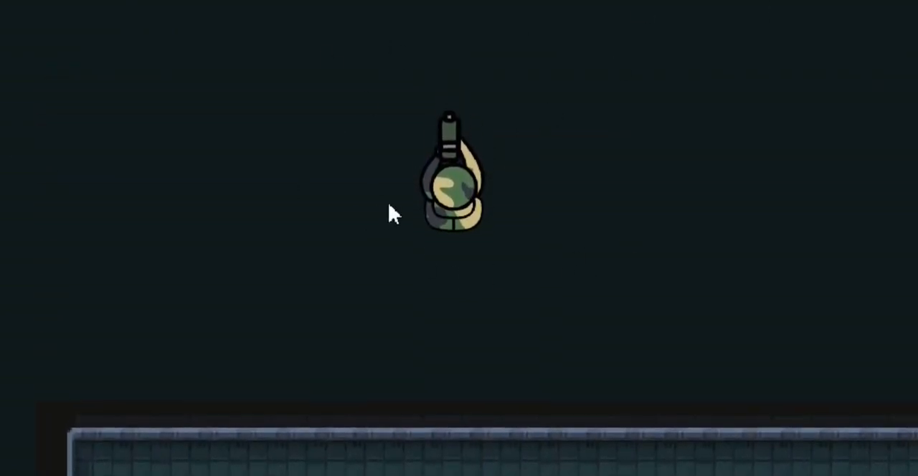
key(w)
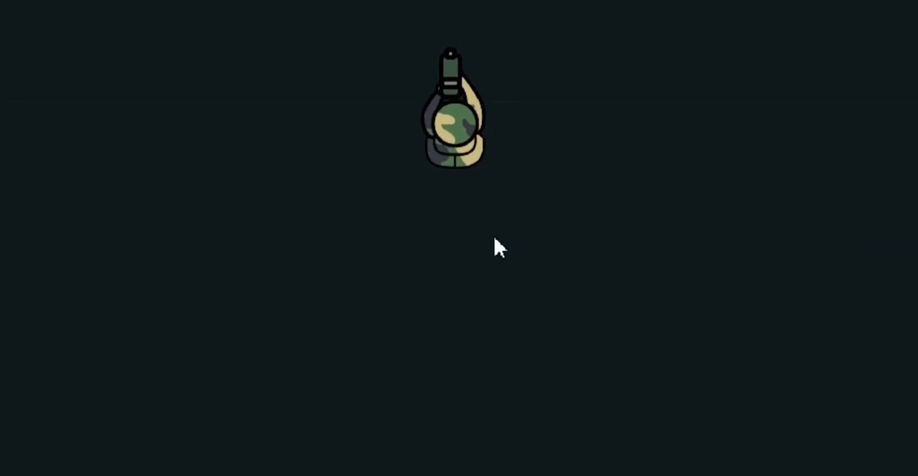
key(s)
key(s)
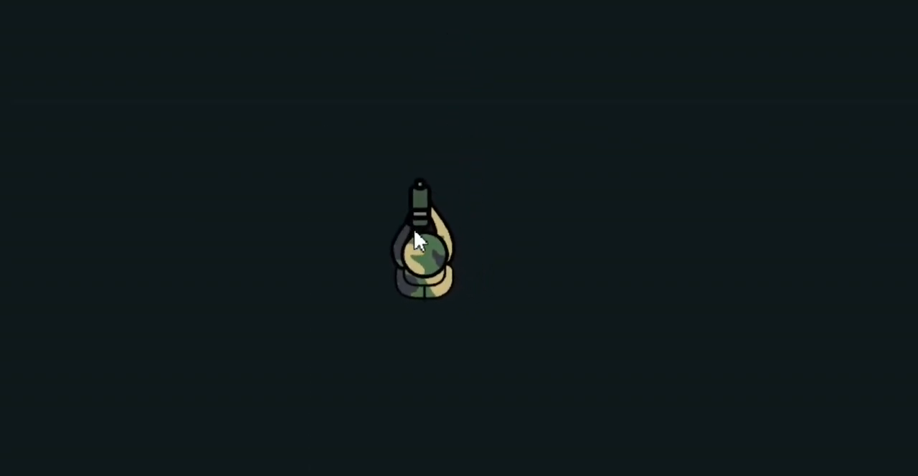
key(a)
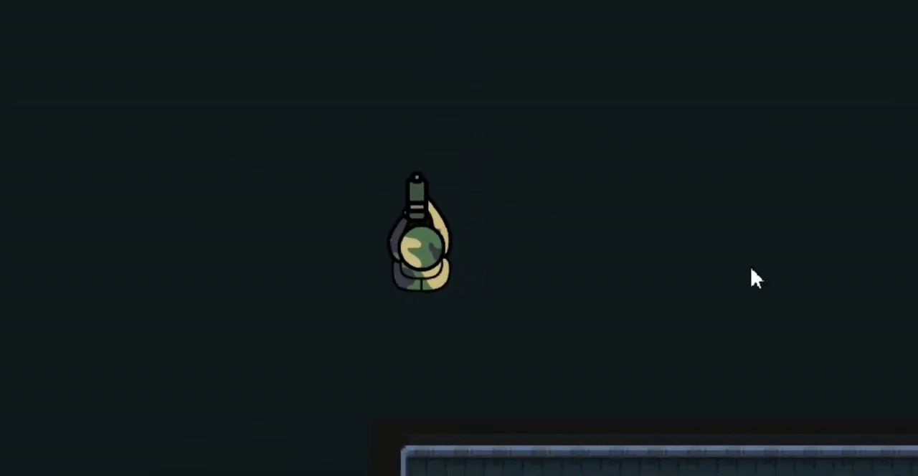
key(s)
key(a)
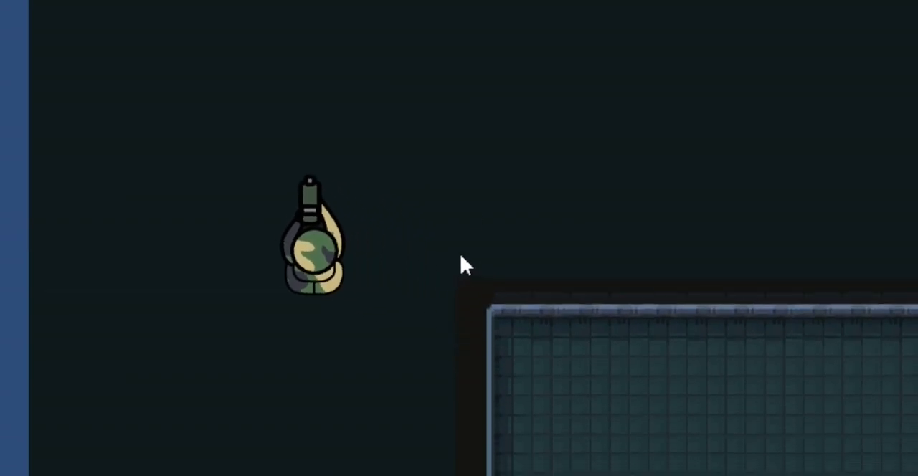
key(a)
key(d)
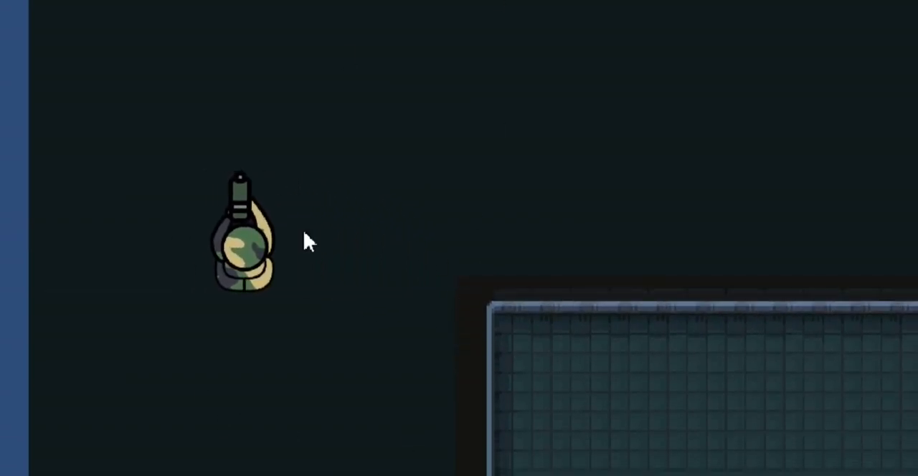
key(a)
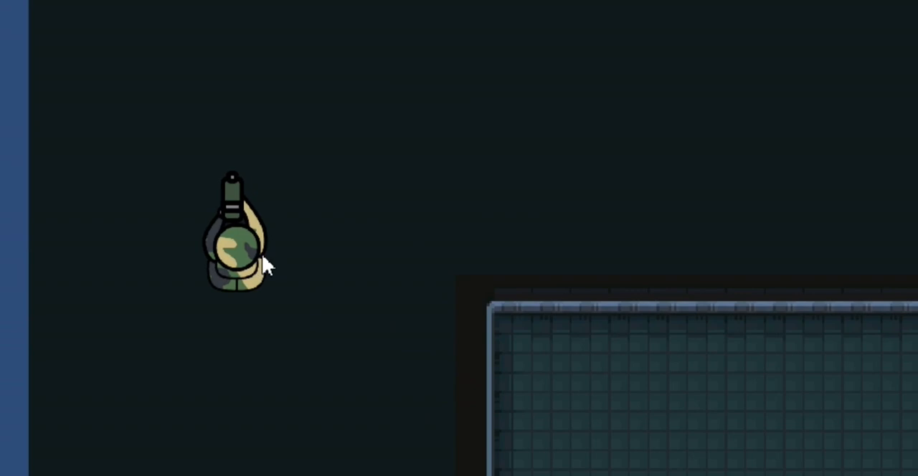
key(d)
key(s)
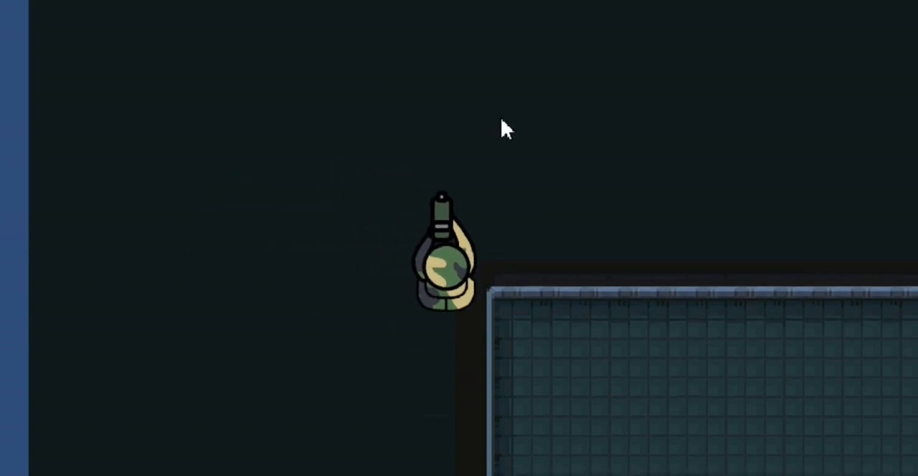
key(d)
key(s)
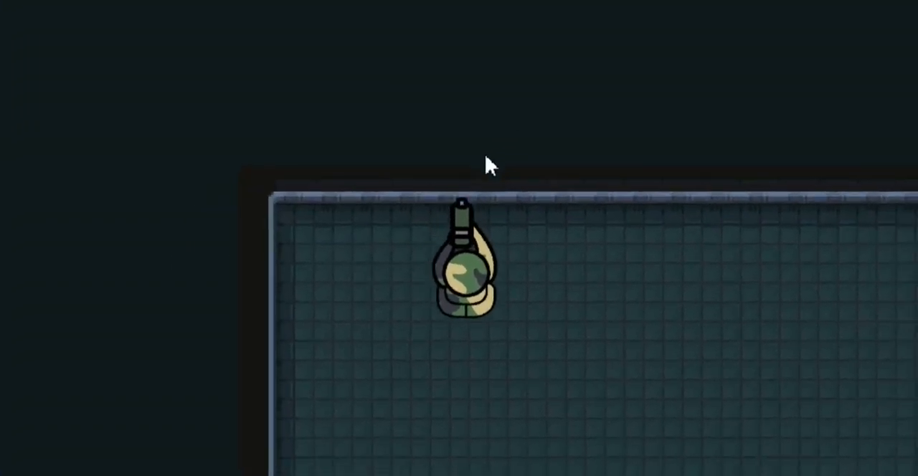
key(d)
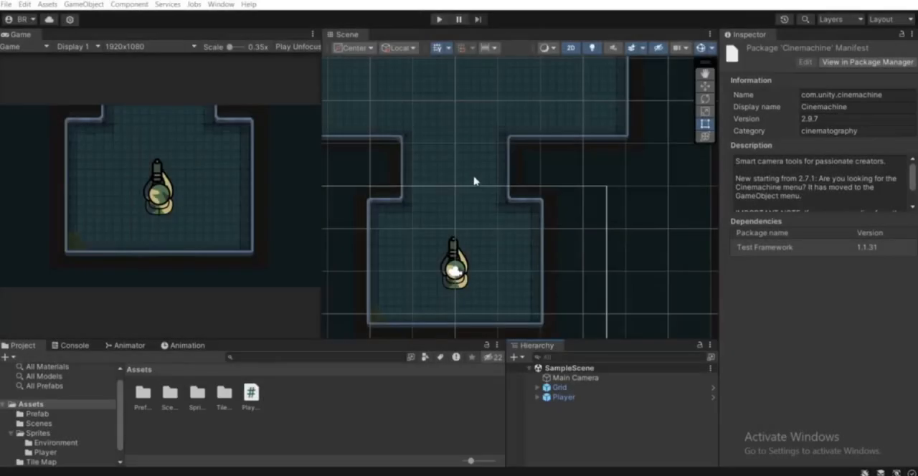
middle_drag(509, 241, 477, 211)
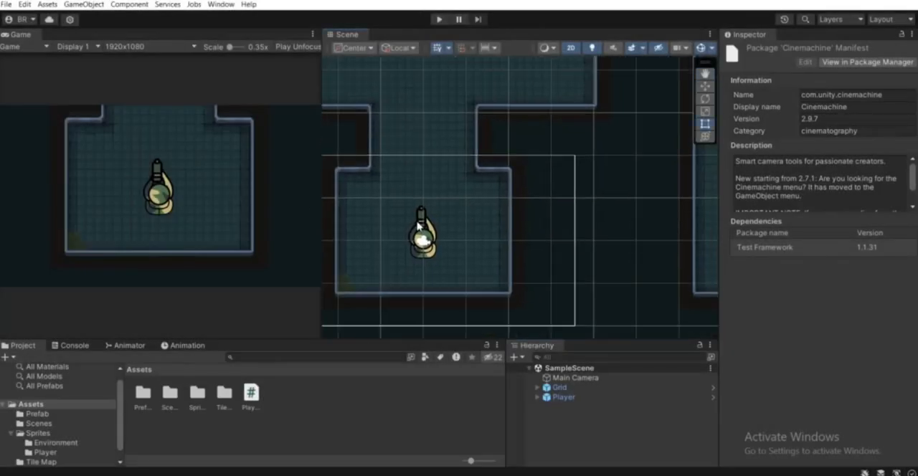
middle_drag(420, 225, 452, 244)
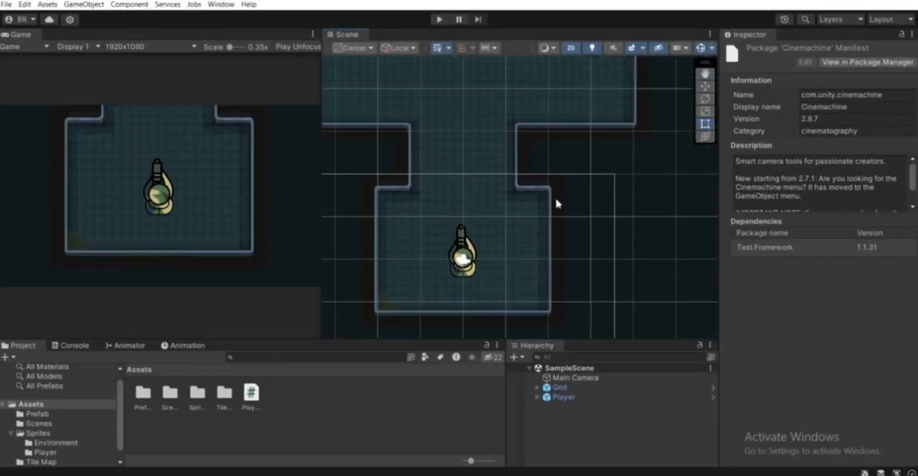
click(559, 415)
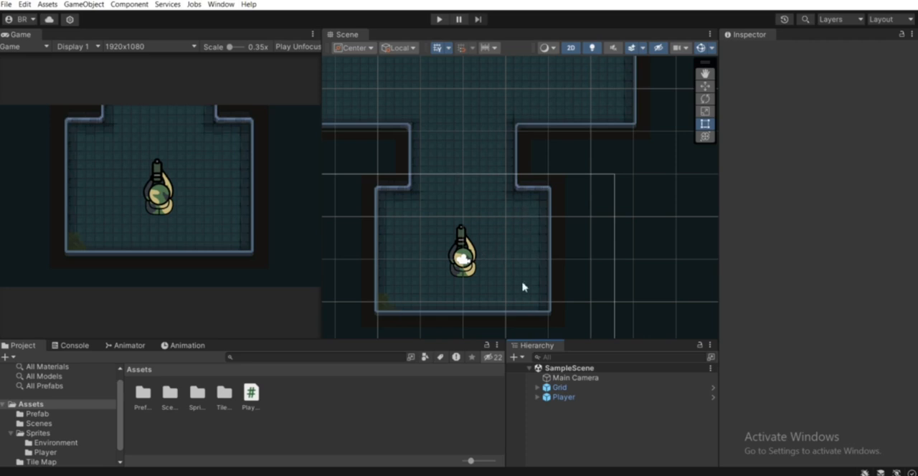
middle_drag(461, 207, 469, 256)
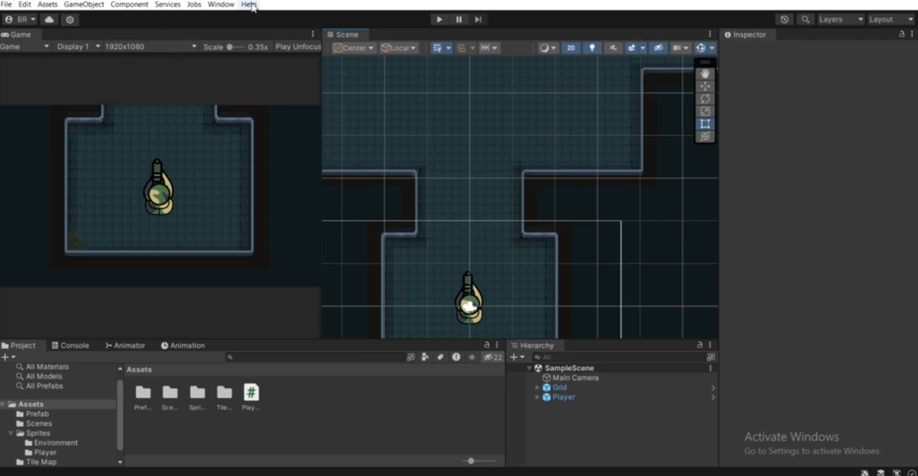
Check the Cinemachine package in the Package Manager's Unity Registry list, then close the Package Manager.
click(220, 5)
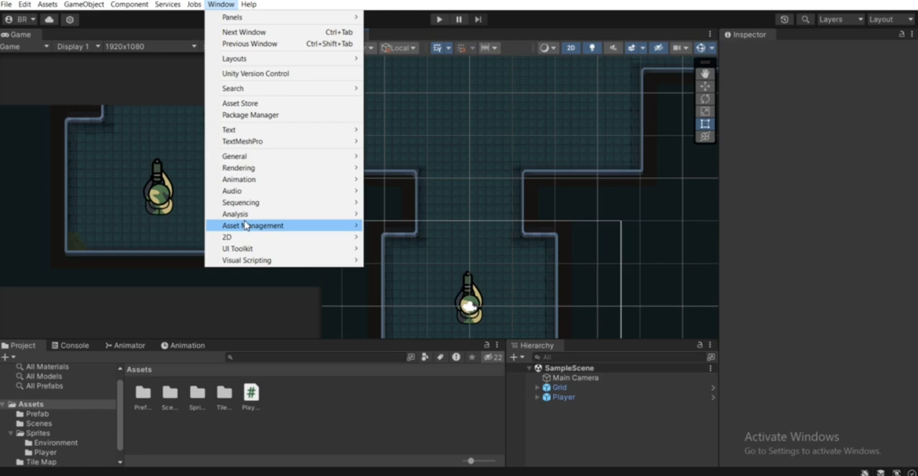
mouse_move(244, 159)
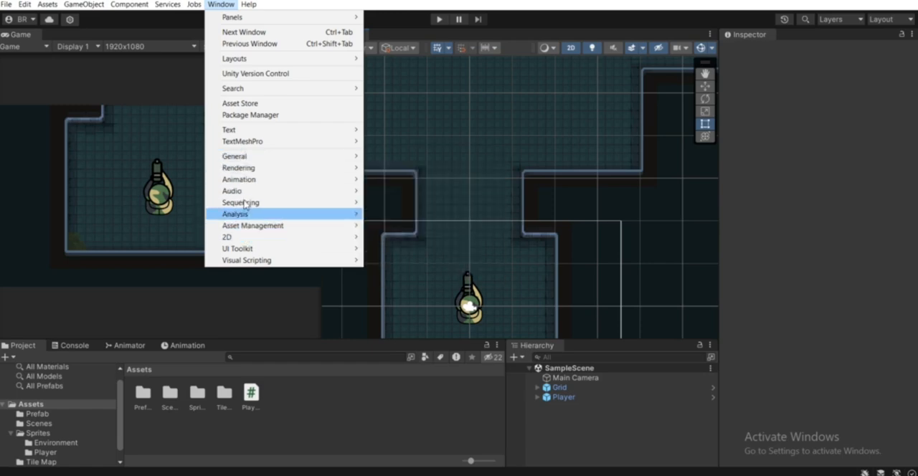
click(247, 117)
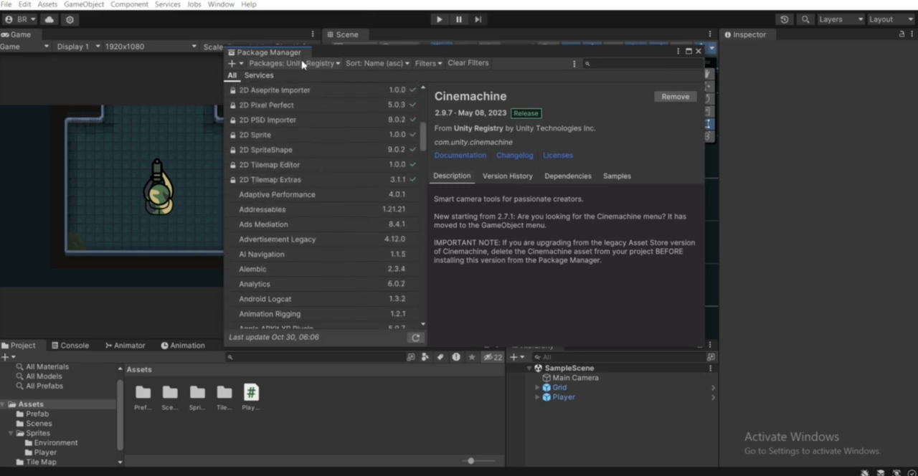
click(294, 63)
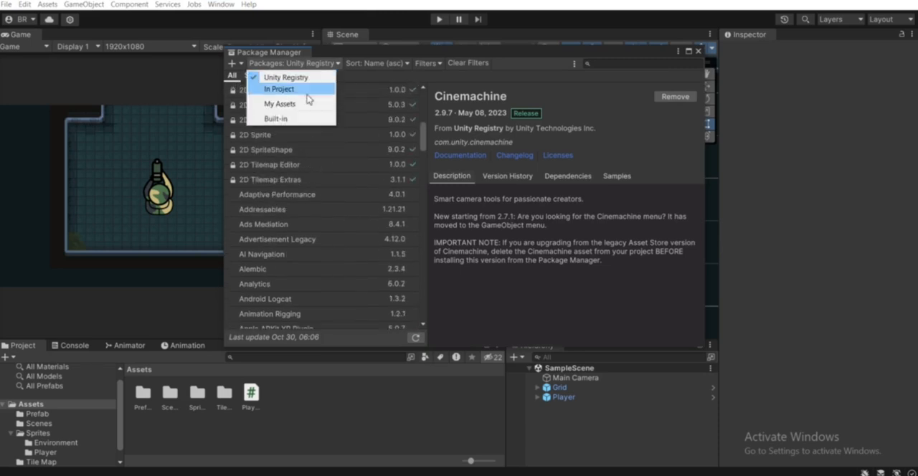
drag(421, 142, 423, 172)
click(331, 201)
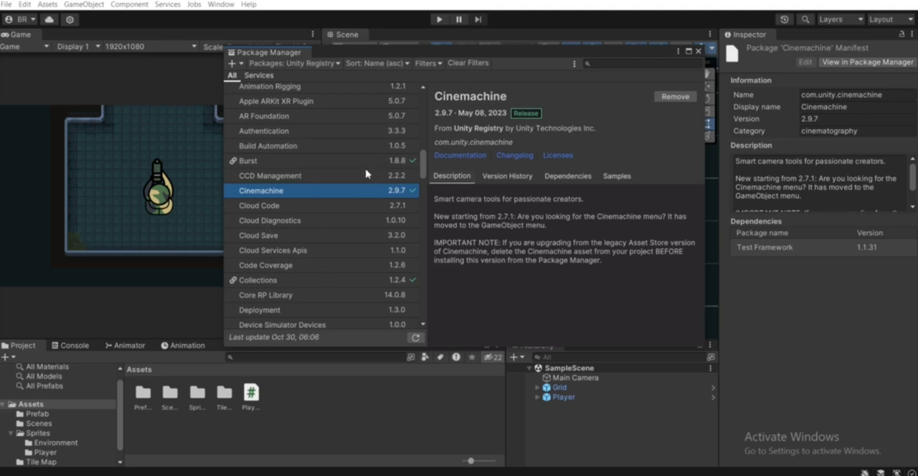
click(697, 51)
Add a Cinemachine 2D Camera to SampleScene.
drag(526, 263, 466, 224)
scroll(454, 231, up, 1)
key(t)
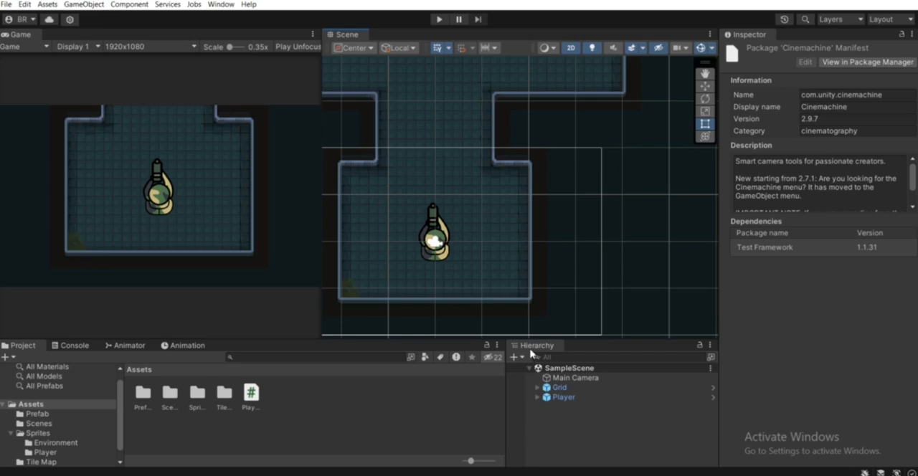
right_click(561, 441)
mouse_move(692, 416)
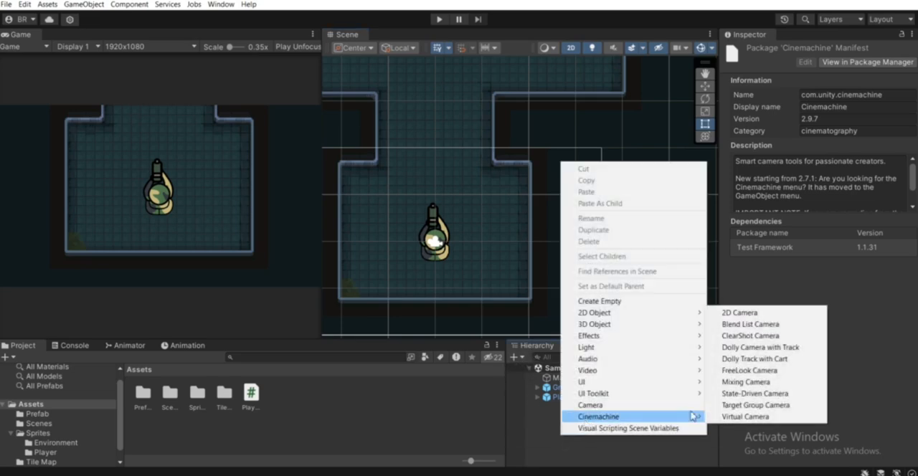
click(743, 316)
Assign the Player object as the Virtual Camera's Follow target.
scroll(463, 197, down, 2)
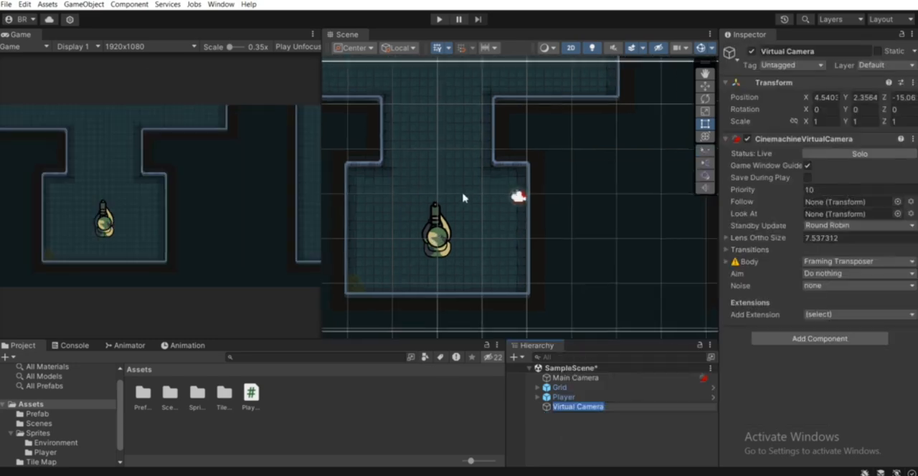
middle_drag(471, 196, 493, 176)
scroll(494, 176, up, 4)
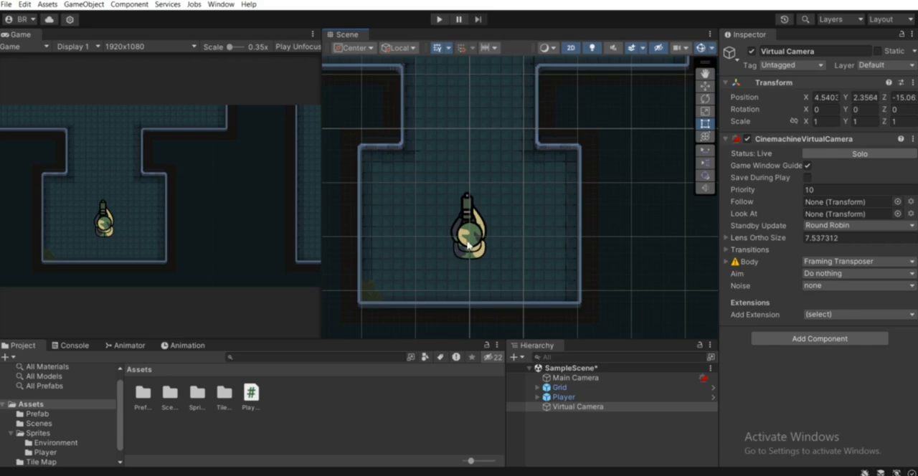
drag(564, 399, 831, 208)
Run the scene in Play mode and walk the player through the level's rooms to test the camera follow.
scroll(467, 178, down, 1)
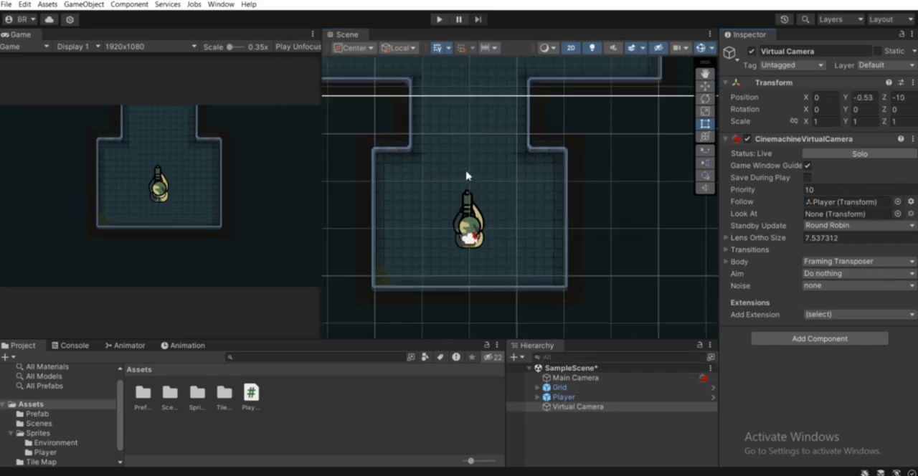
scroll(436, 220, down, 1)
click(441, 22)
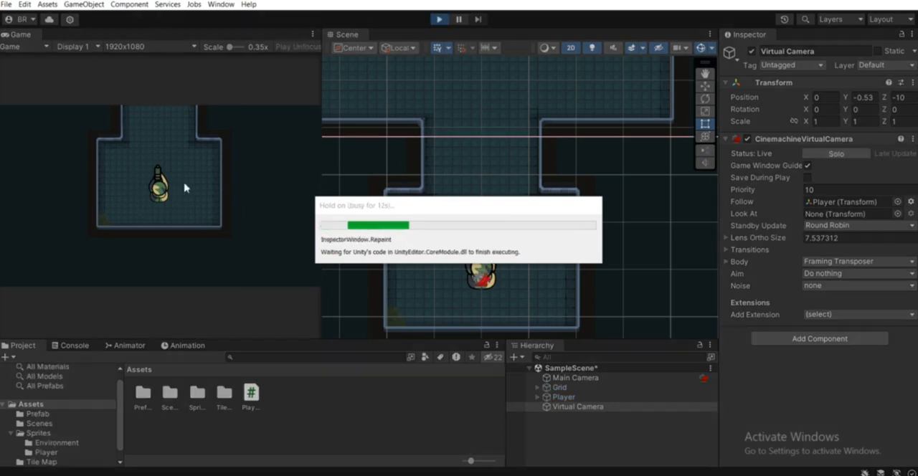
key(w)
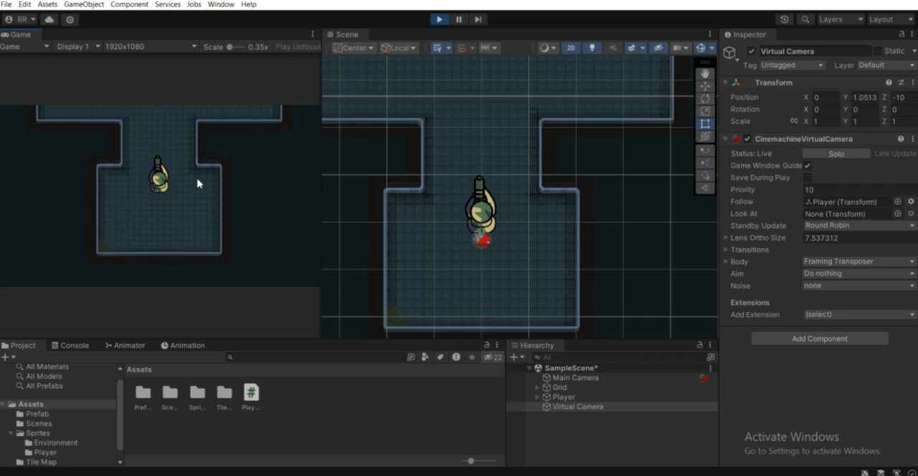
key(w)
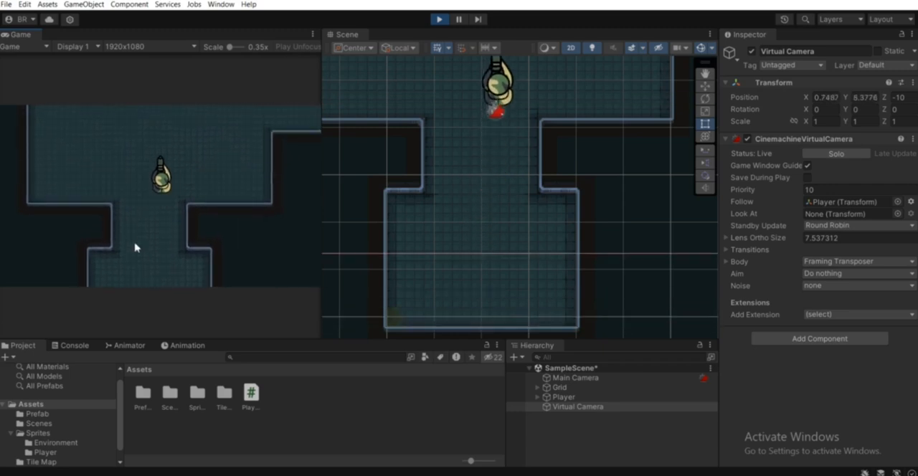
key(w)
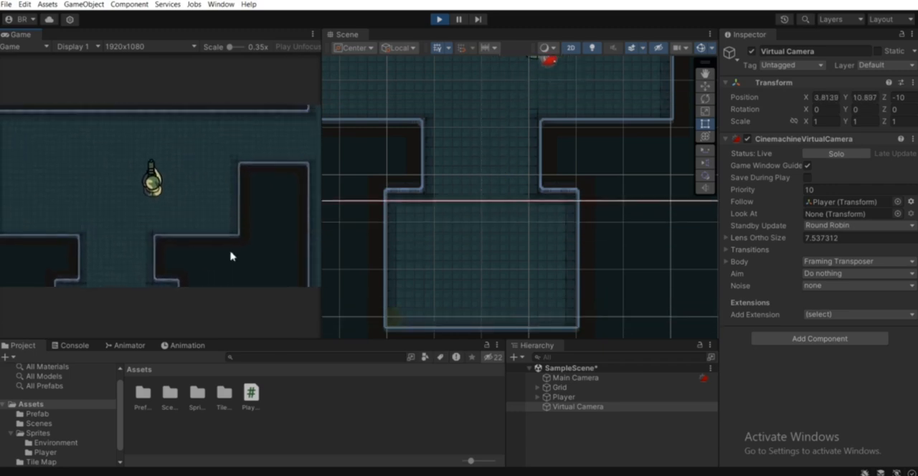
key(a)
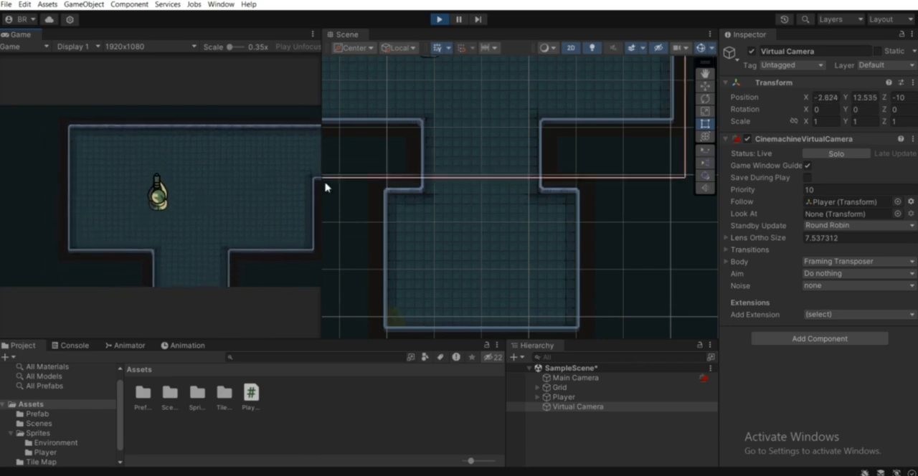
key(a)
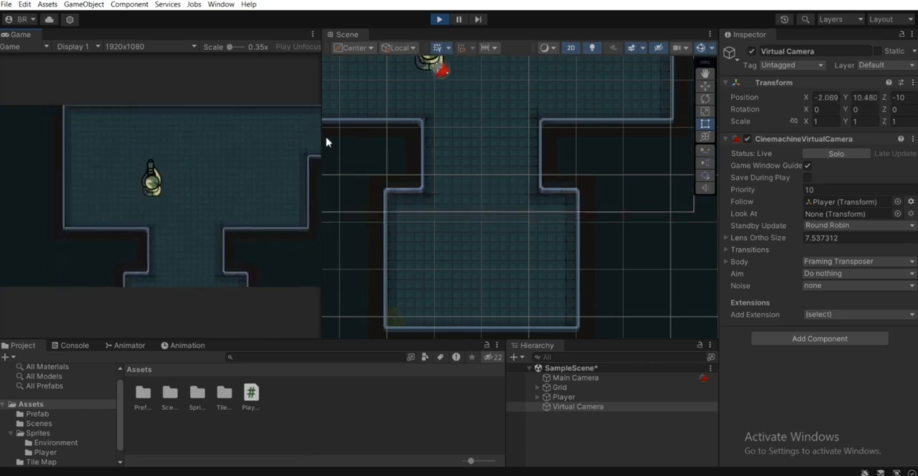
key(a)
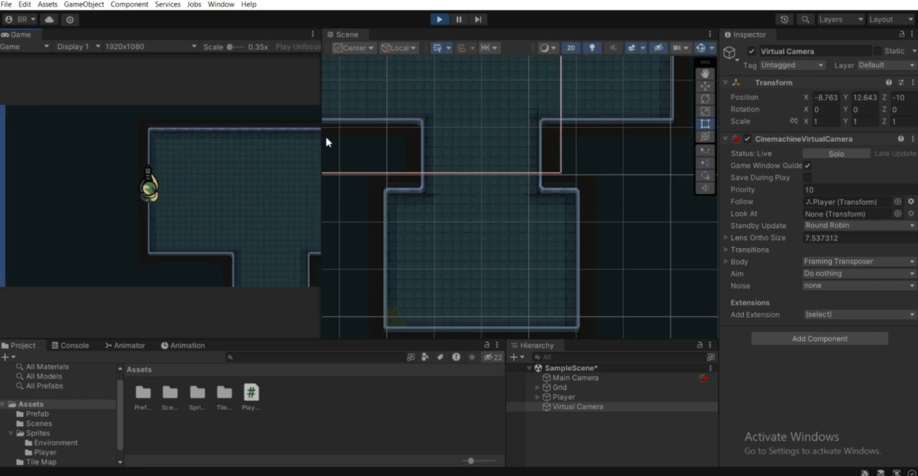
key(d)
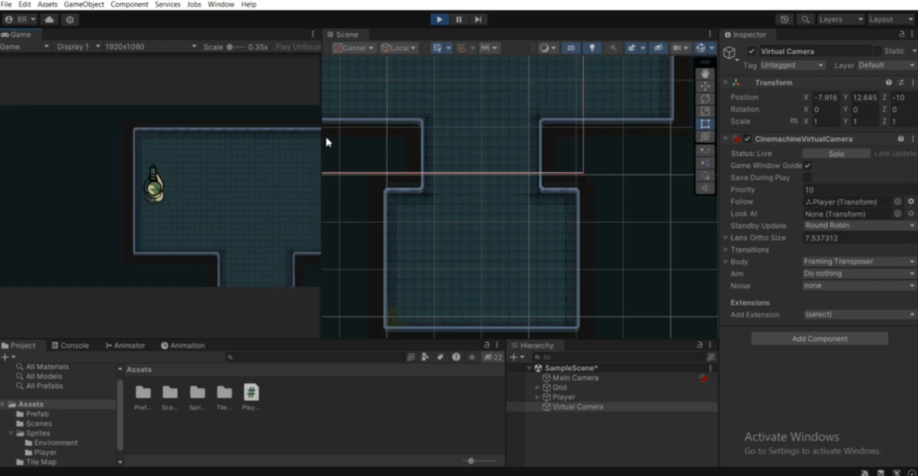
key(d)
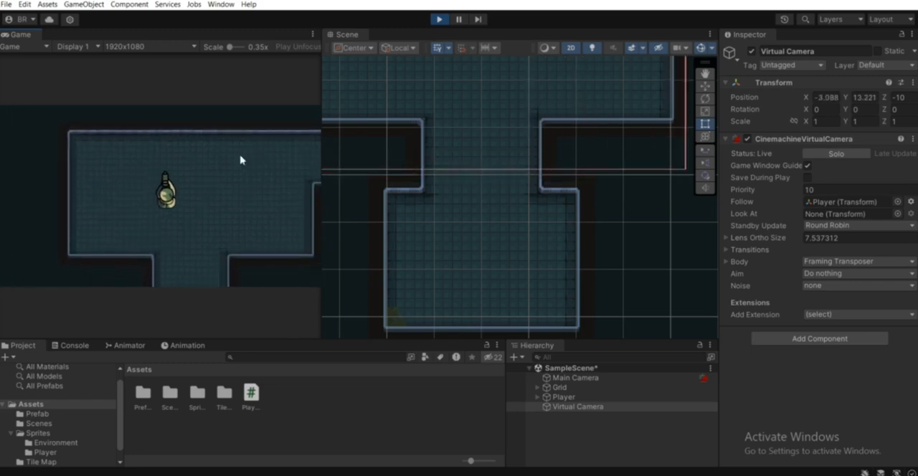
key(d)
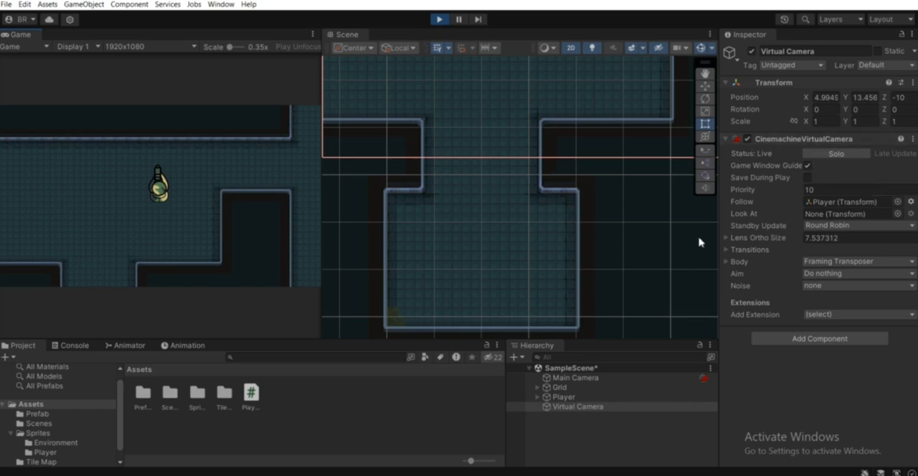
Set the Virtual Camera's Lens Ortho Size to 6.
click(746, 243)
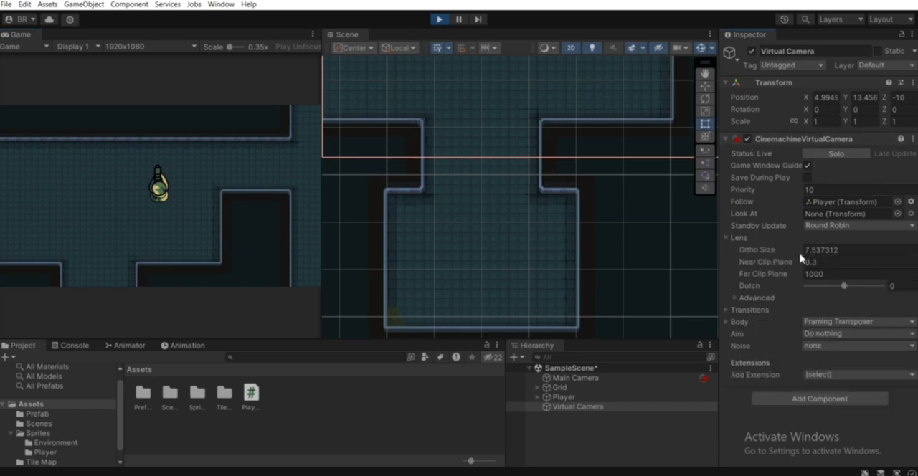
drag(774, 251, 430, 267)
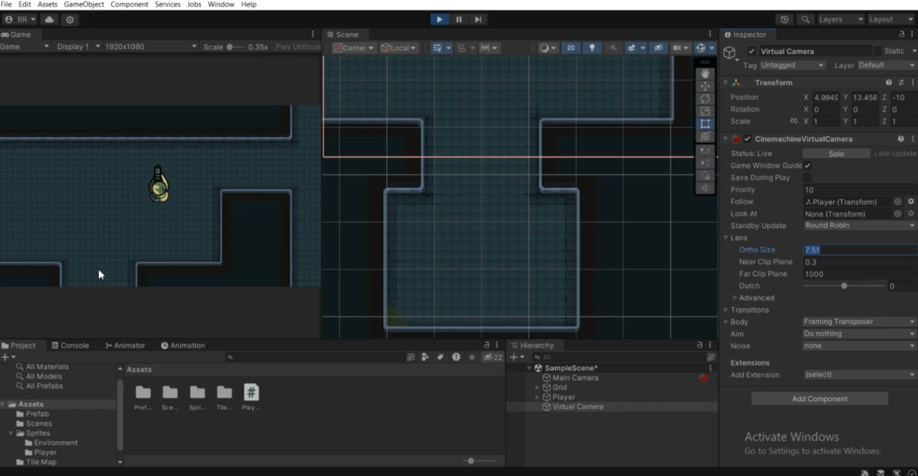
text(5)
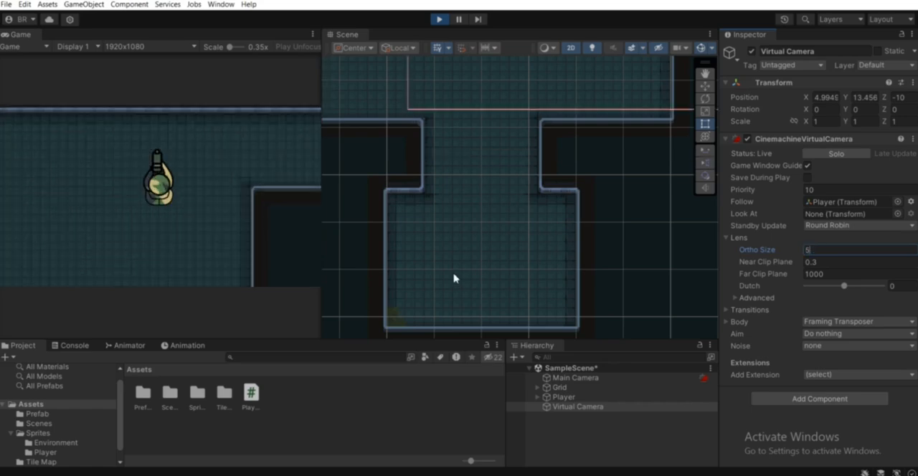
key(BackSpace)
text(6)
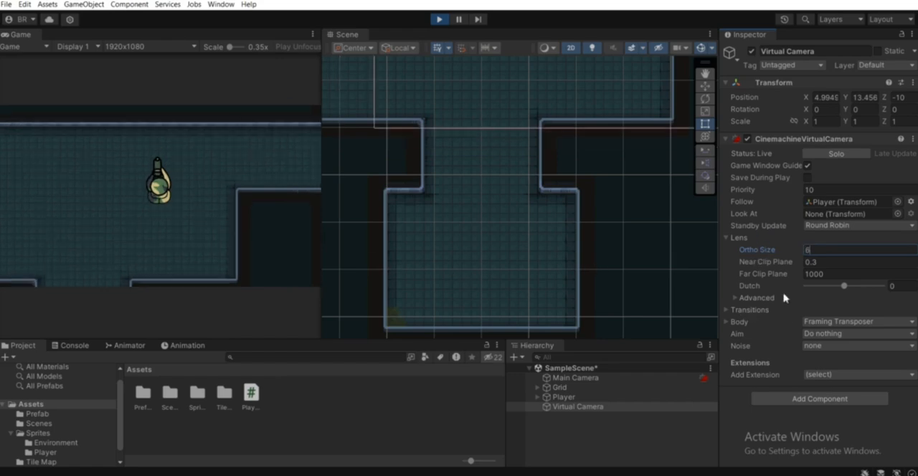
Expand the Virtual Camera's Body settings and move the player sideways to examine the framing zones in the Game view.
click(736, 323)
scroll(820, 357, down, 4)
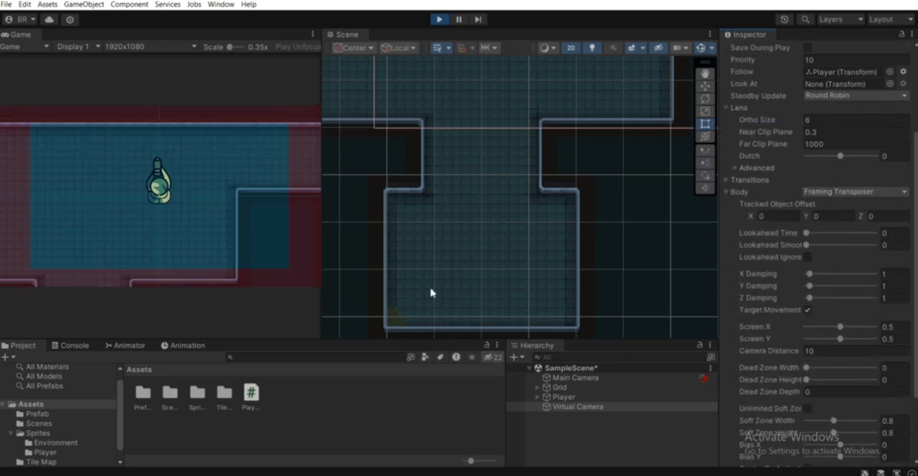
click(204, 223)
key(a)
key(d)
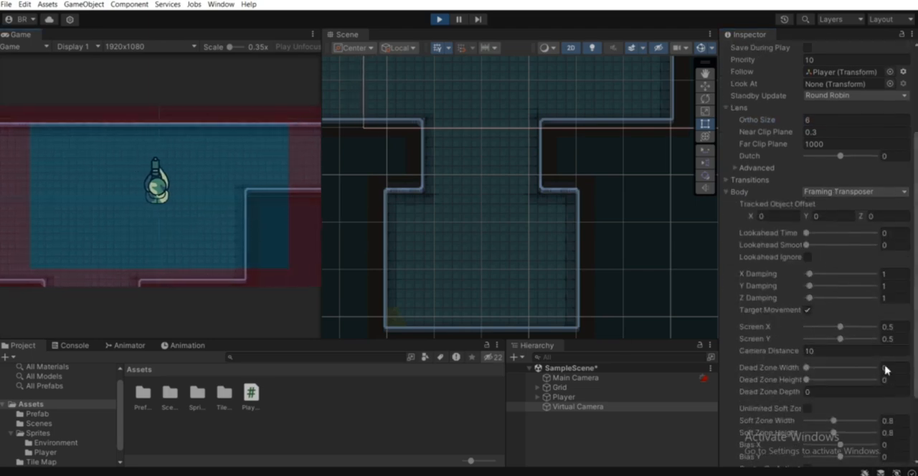
key(a)
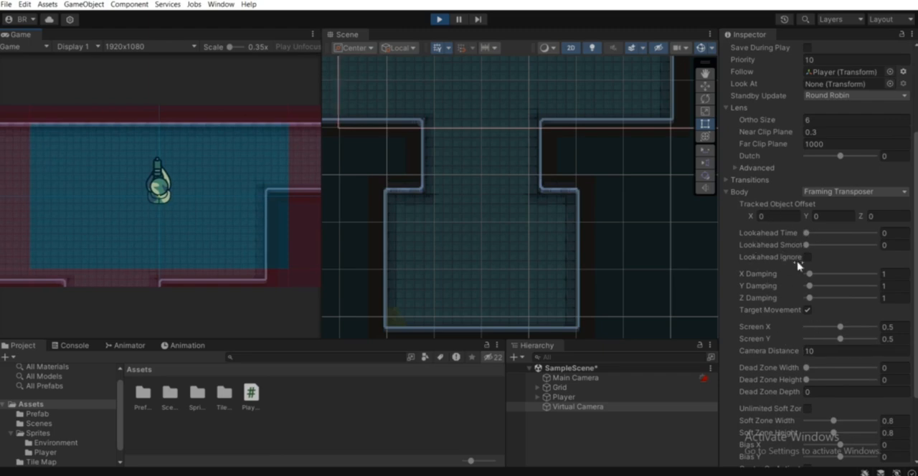
Try a Dead Zone Width of 0.1 in the Body settings and enlarge the Game view to 1.5x to inspect it.
scroll(785, 363, down, 1)
click(805, 336)
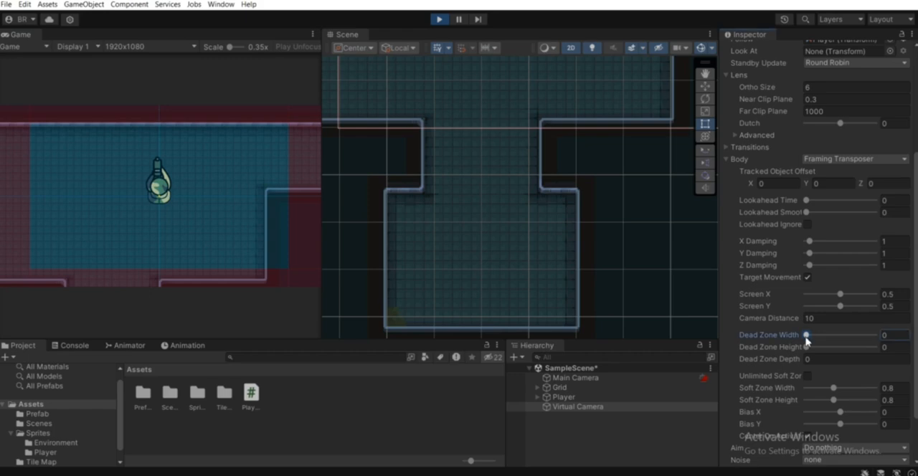
click(898, 336)
text(.1)
drag(231, 46, 232, 65)
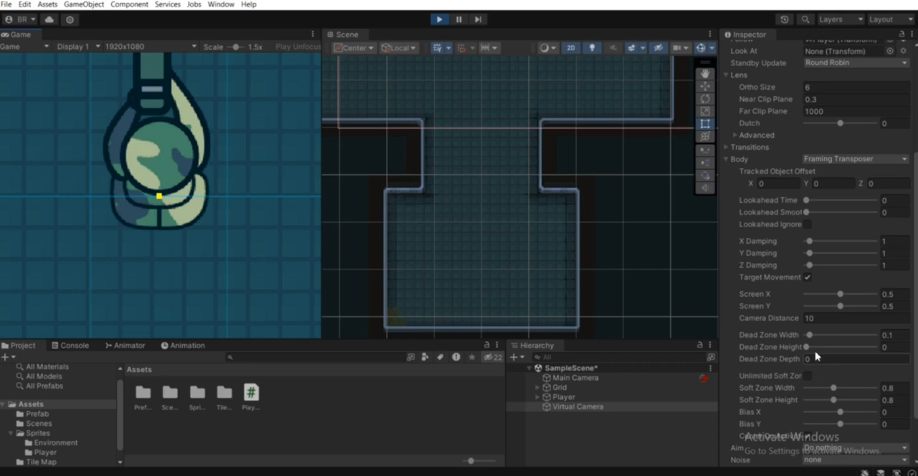
Set the Body's Dead Zone Width to 0.15 and return the Game view scale to 0.35x.
scroll(794, 337, down, 2)
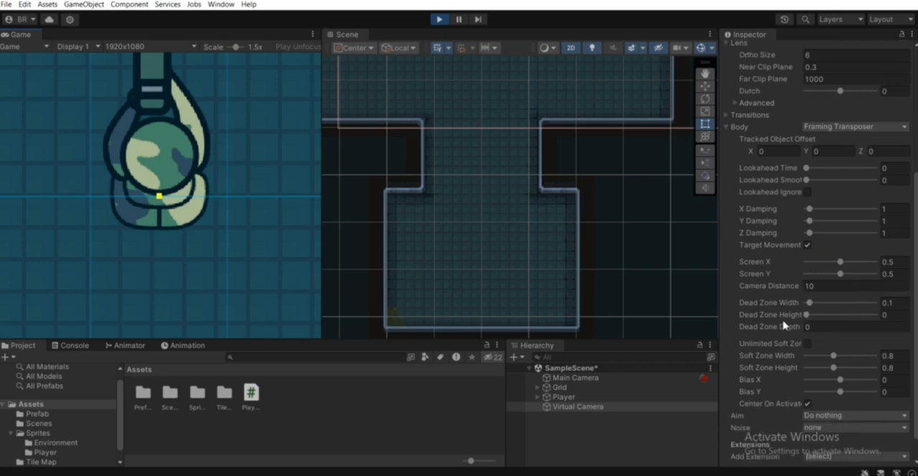
drag(810, 305, 814, 313)
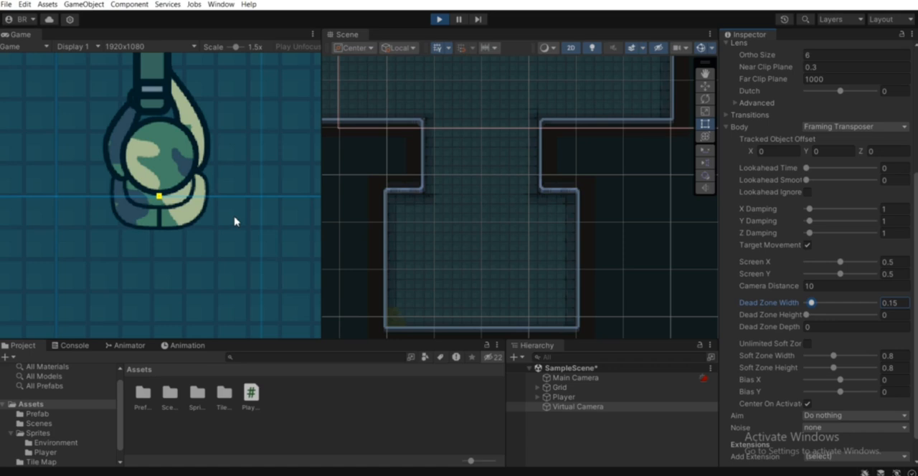
click(253, 179)
drag(236, 46, 191, 93)
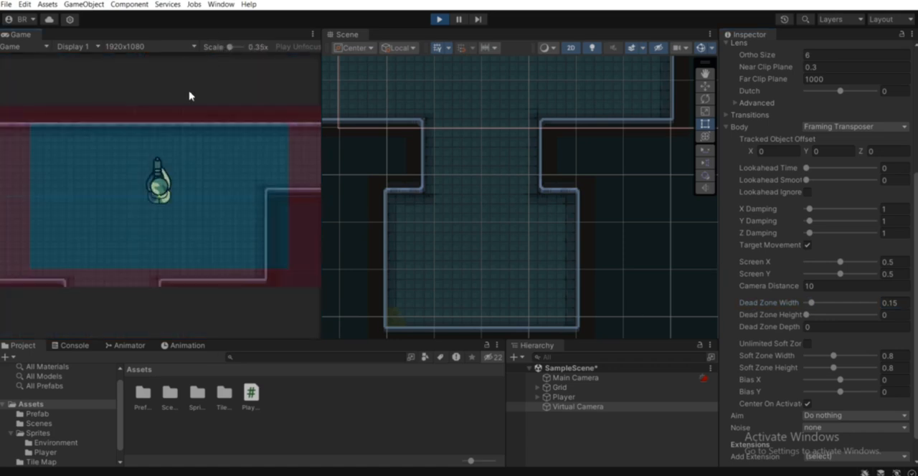
Move the player back and forth and up and down to test how the camera reacts to the dead zone width.
key(a)
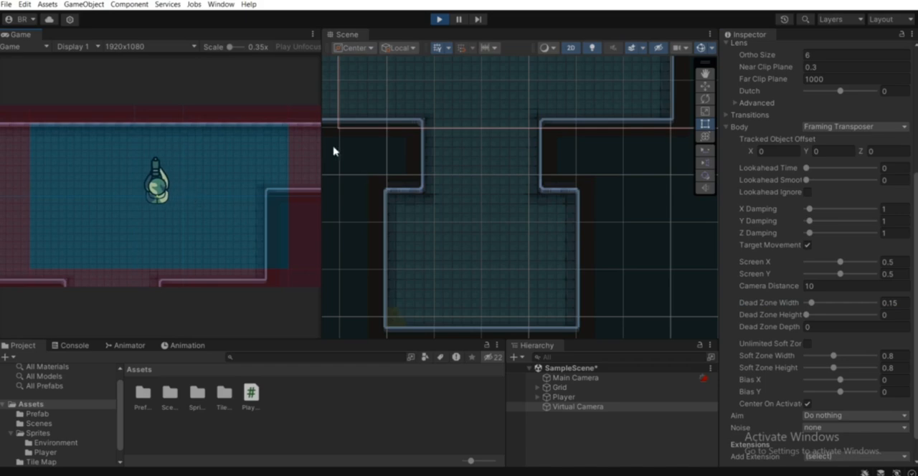
key(d)
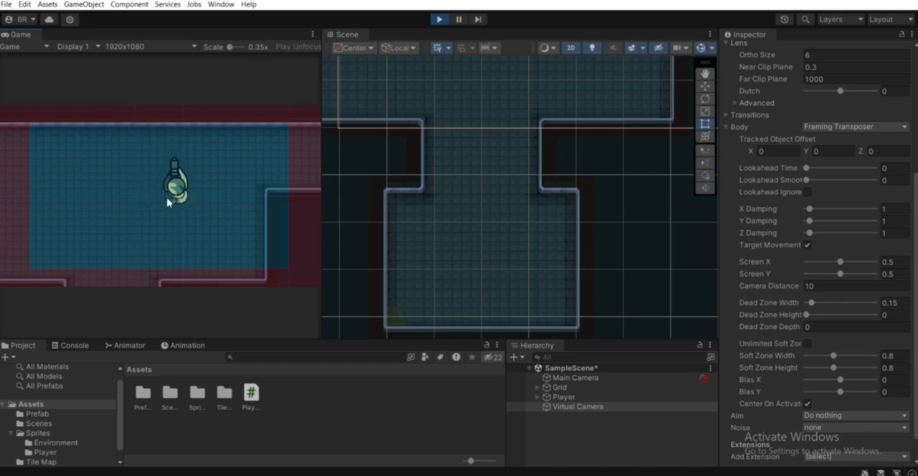
key(d)
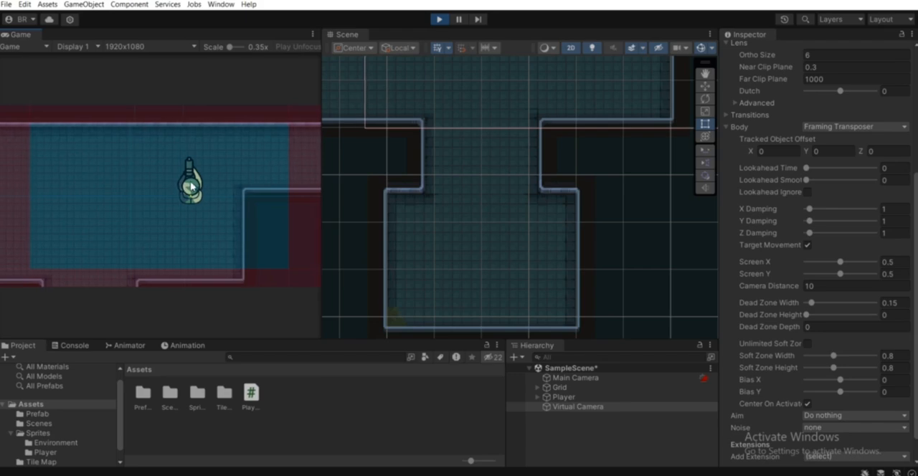
key(a)
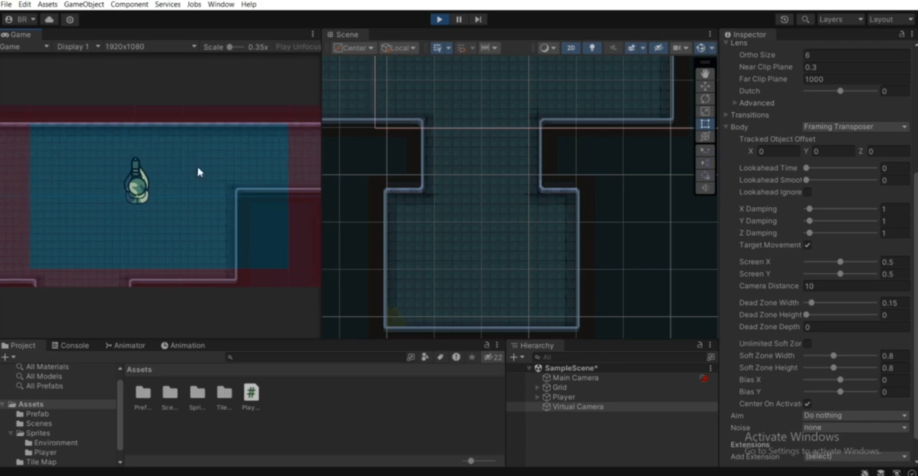
key(d)
key(a)
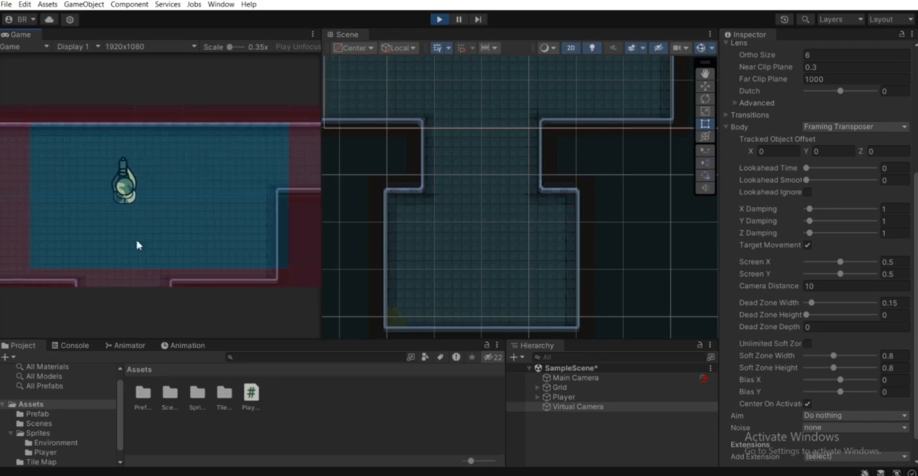
key(d)
key(w)
key(s)
key(d)
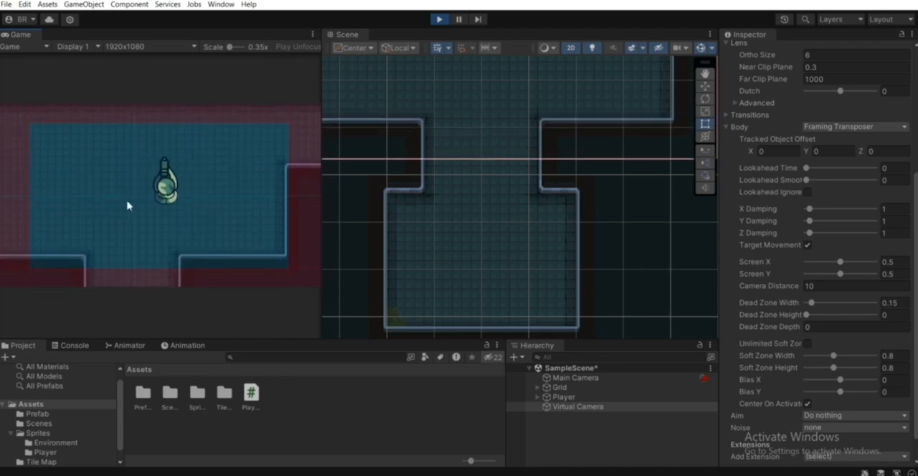
key(a)
key(w)
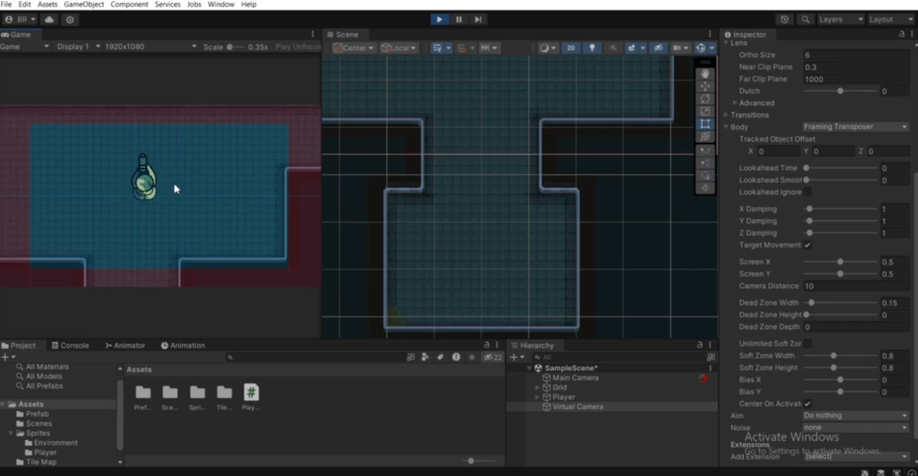
key(d)
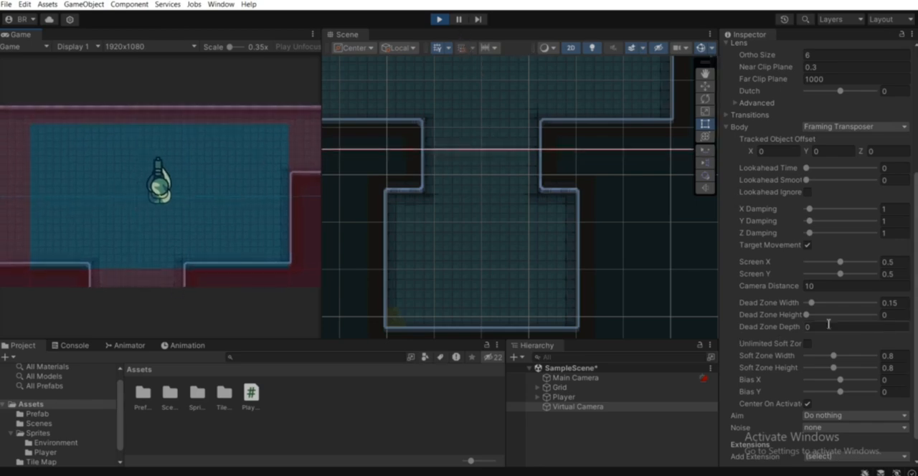
Set the Body's Dead Zone Height to 0.18 and review the other Framing Transposer values.
drag(806, 314, 812, 316)
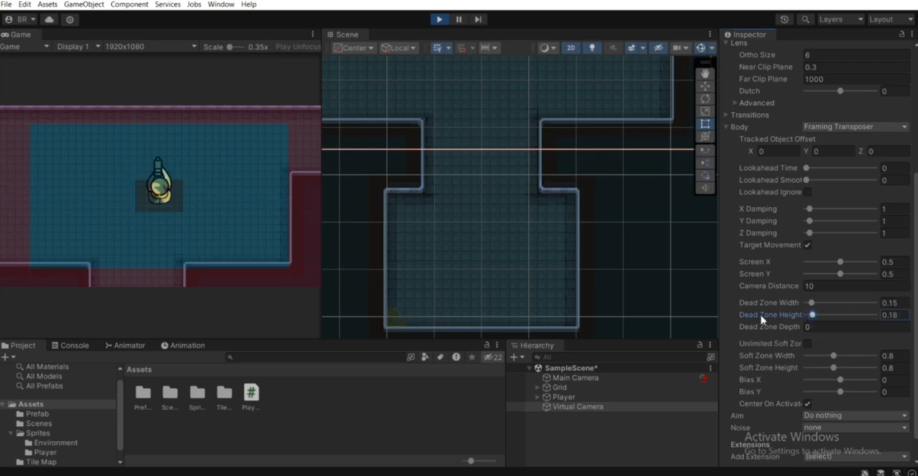
click(892, 303)
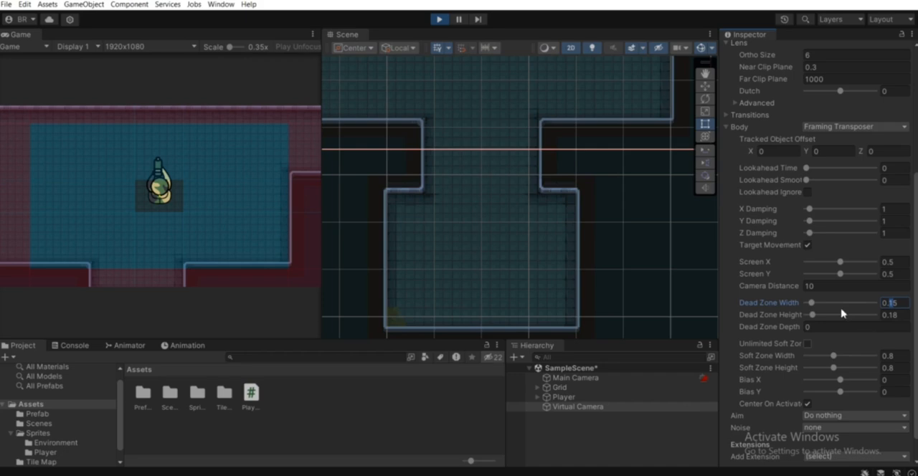
scroll(866, 291, up, 4)
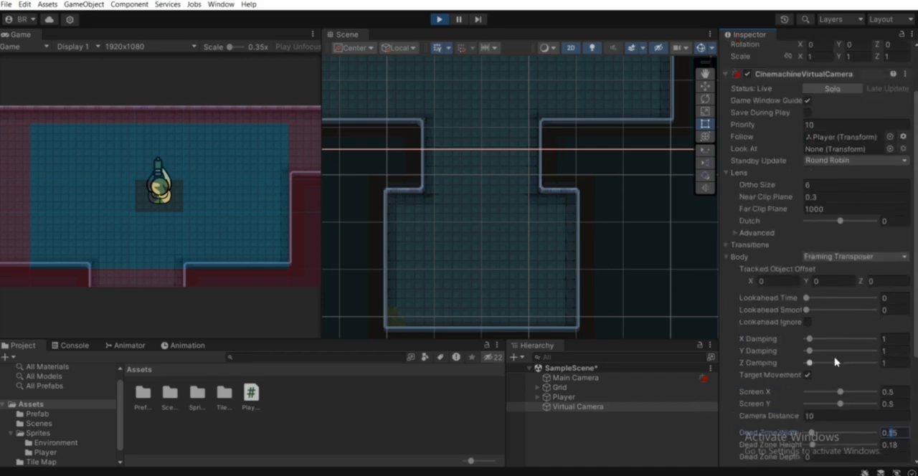
scroll(914, 321, down, 2)
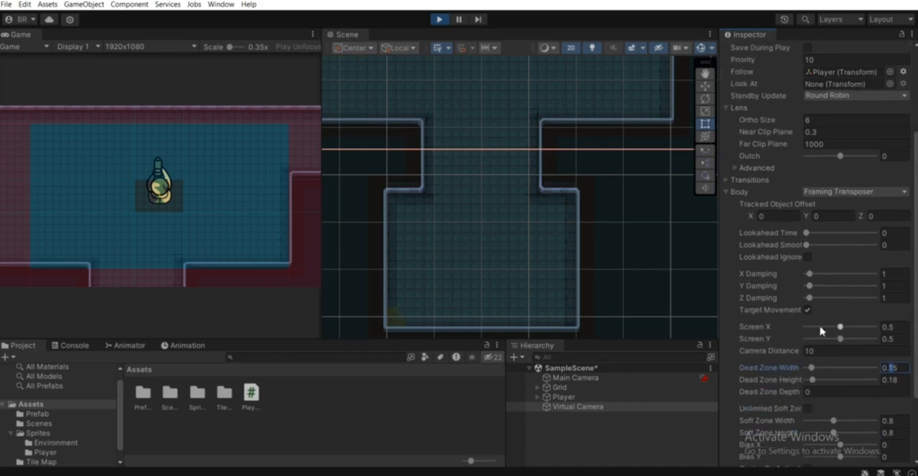
Exit Play mode and set the Virtual Camera's Dead Zone Width and Dead Zone Height to 0.1 each.
scroll(820, 330, up, 4)
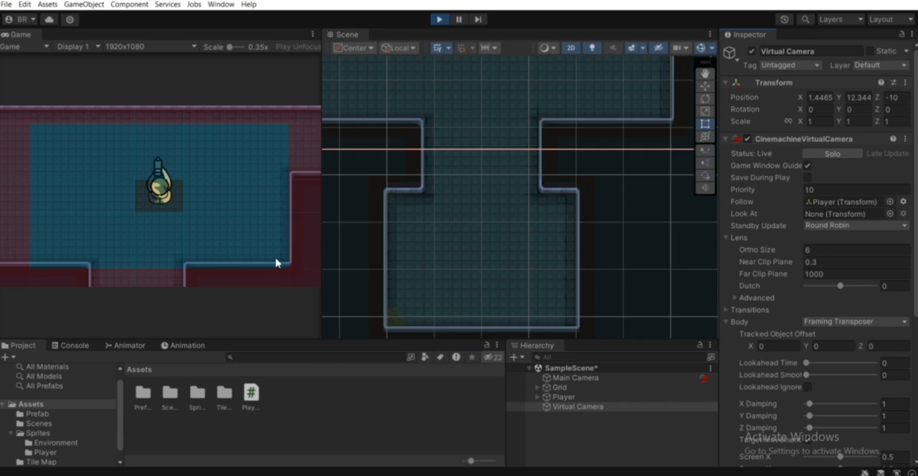
click(438, 21)
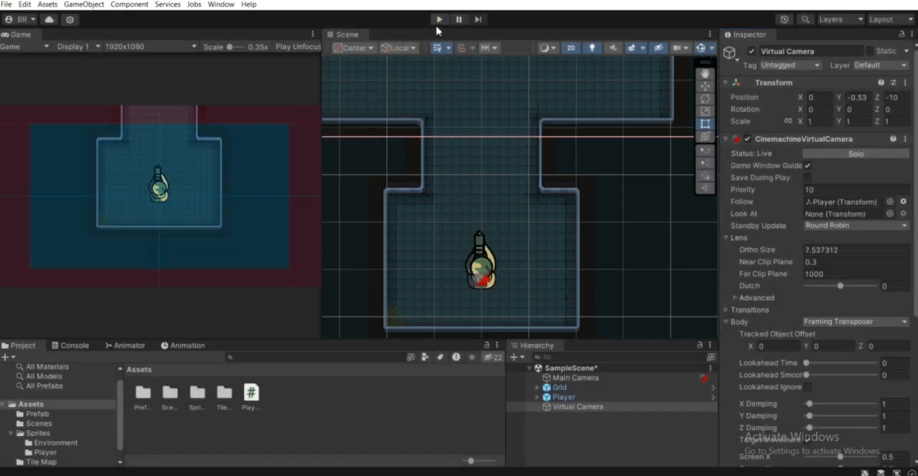
scroll(860, 287, down, 1)
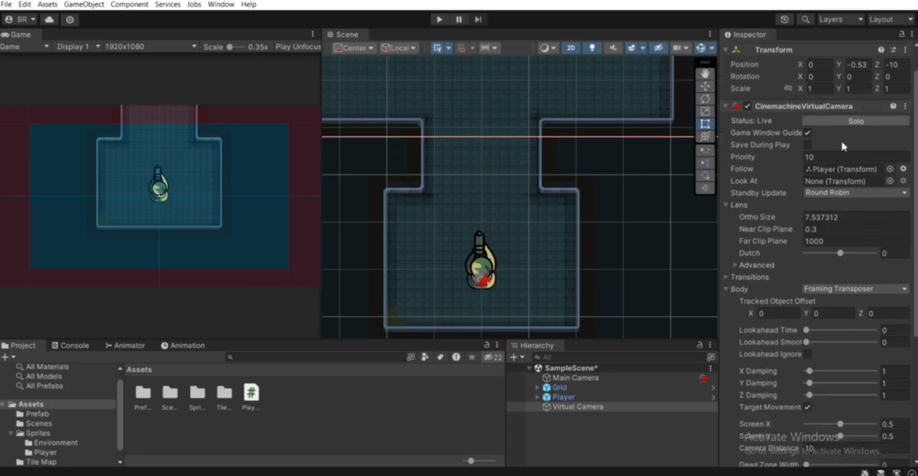
scroll(803, 115, down, 3)
scroll(730, 313, down, 3)
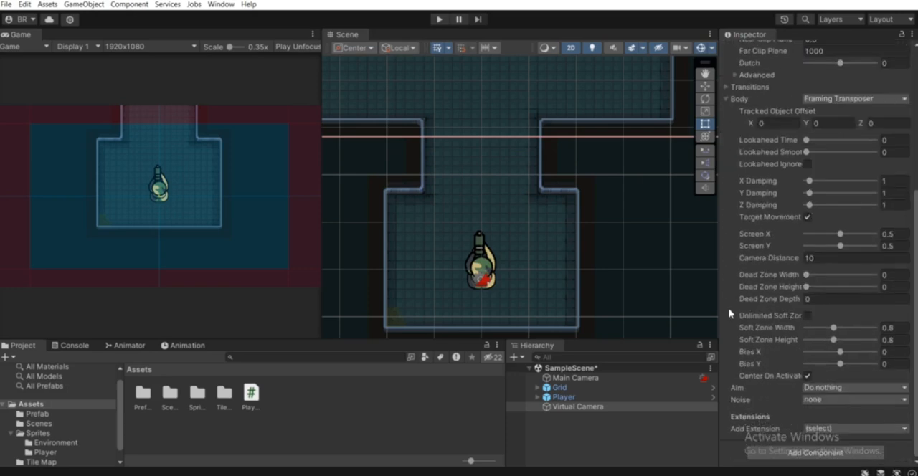
click(883, 281)
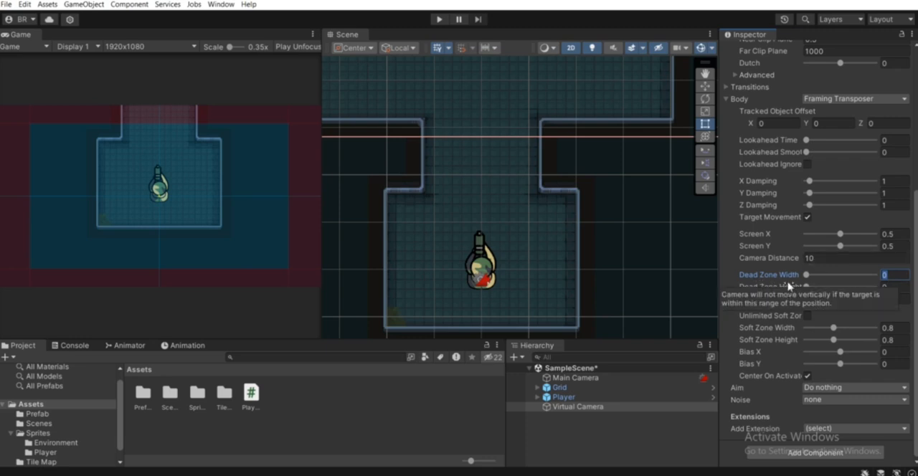
text(.1)
click(893, 287)
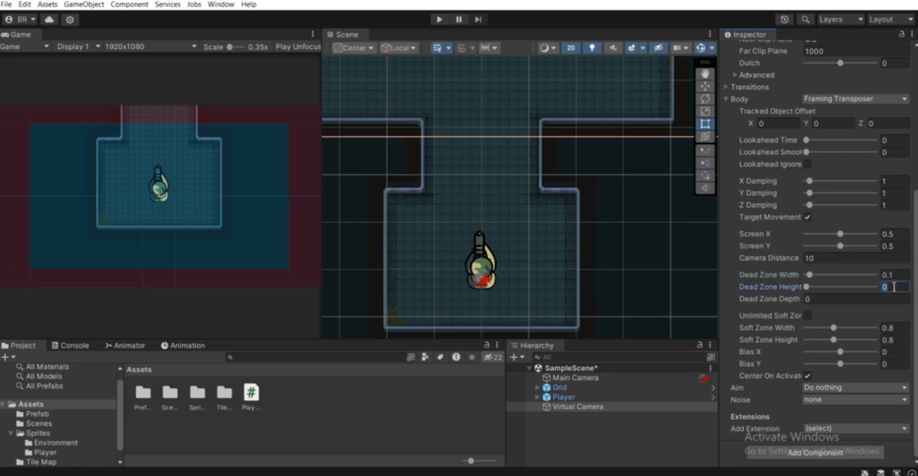
text(.1)
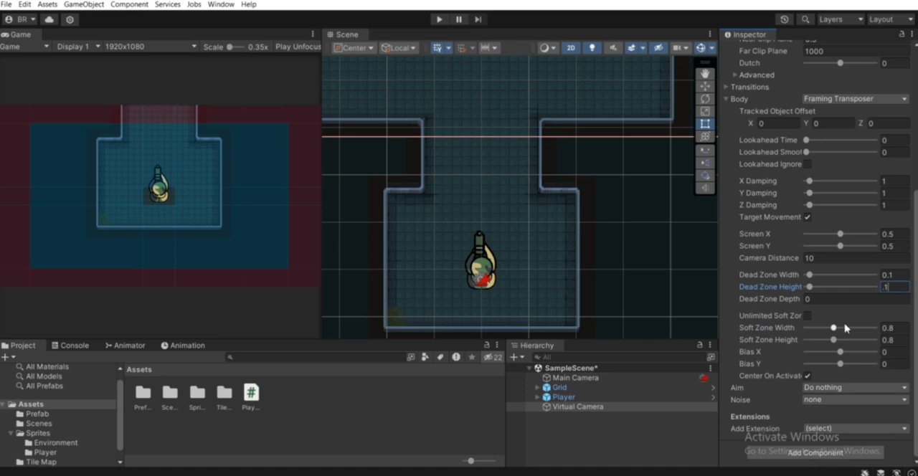
Try a narrower Soft Zone Width of 0.34 in the Body settings and restore it to 0.8.
mouse_move(830, 334)
mouse_down()
mouse_move(804, 341)
mouse_move(819, 341)
mouse_up()
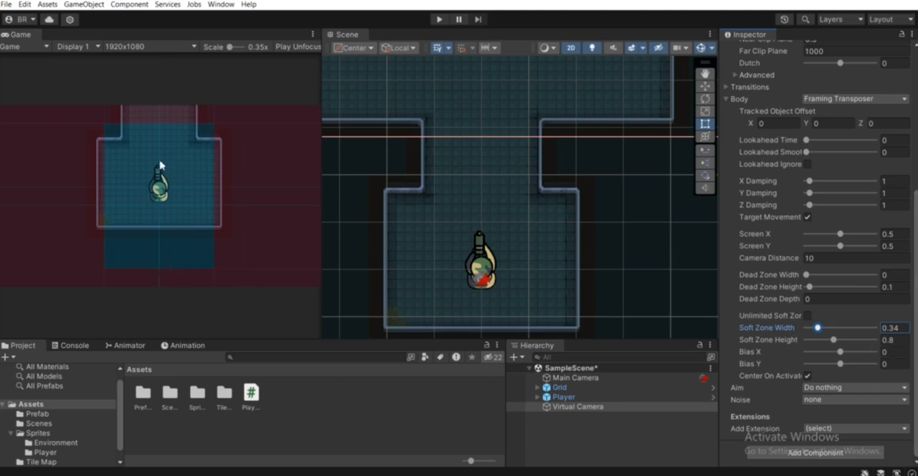
click(899, 330)
text(.8)
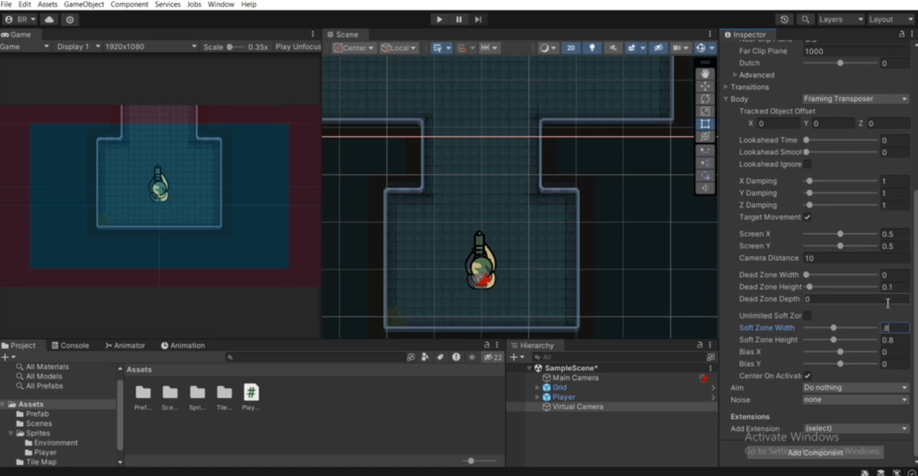
Try offsetting the player's framing with a Screen X of 0.13 and a Screen Y of 0.38.
scroll(825, 272, up, 2)
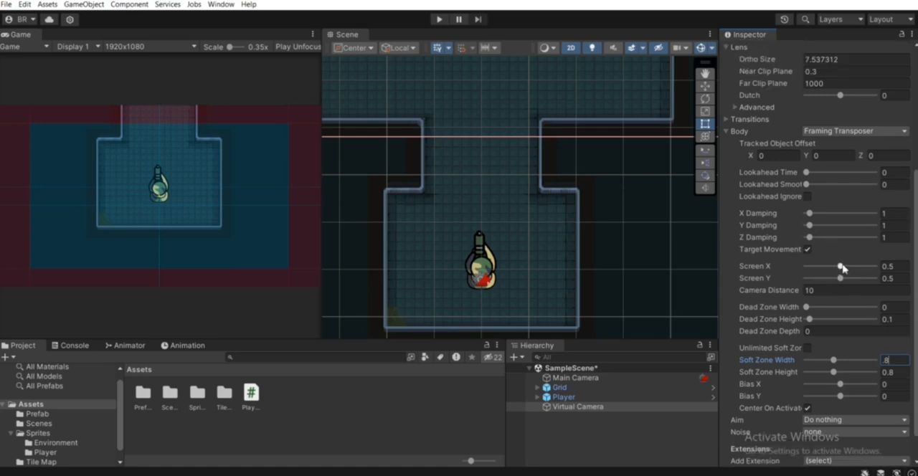
mouse_move(843, 268)
mouse_down()
mouse_move(824, 268)
mouse_move(859, 270)
mouse_move(831, 276)
mouse_up()
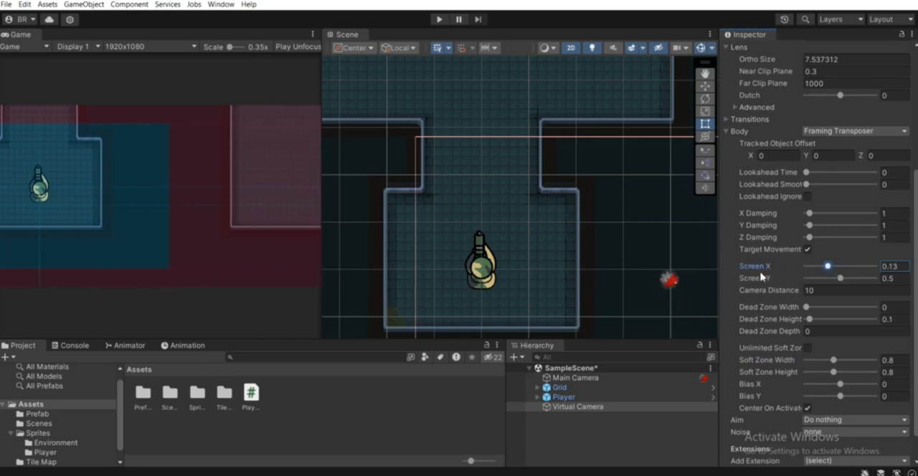
click(840, 283)
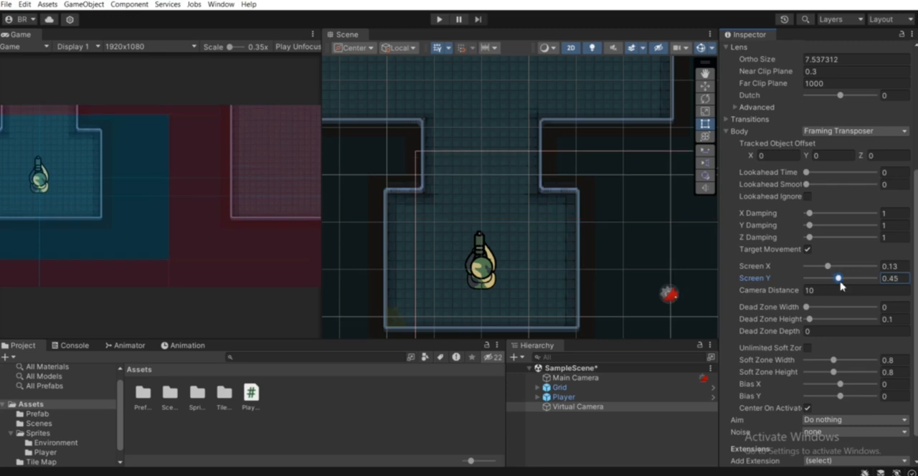
drag(841, 285, 836, 281)
Set Screen X and Screen Y back to 0.5 to center the player in the frame.
click(901, 266)
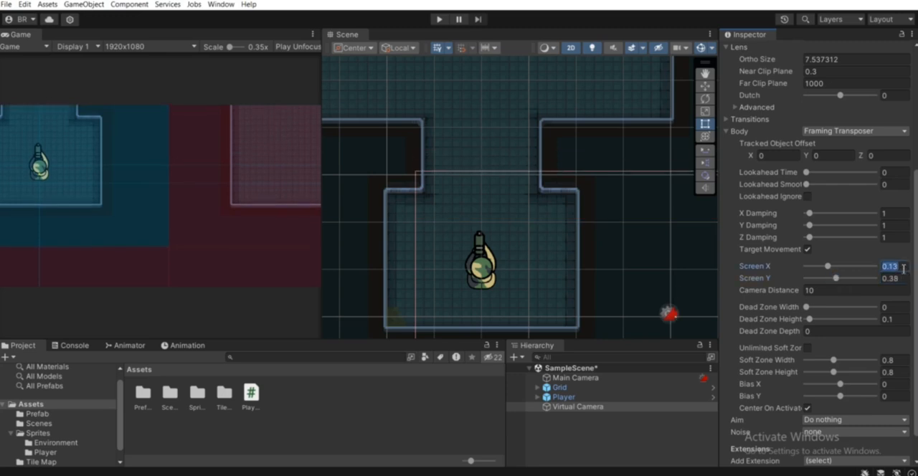
text(0.5)
click(898, 279)
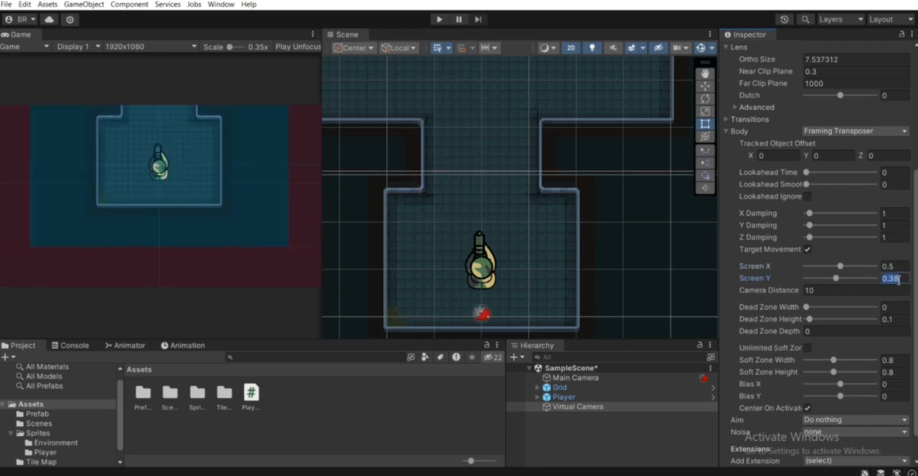
text(.5)
Try an X Damping of 2.1, restore it to 1, and review the remaining camera settings.
scroll(782, 265, up, 3)
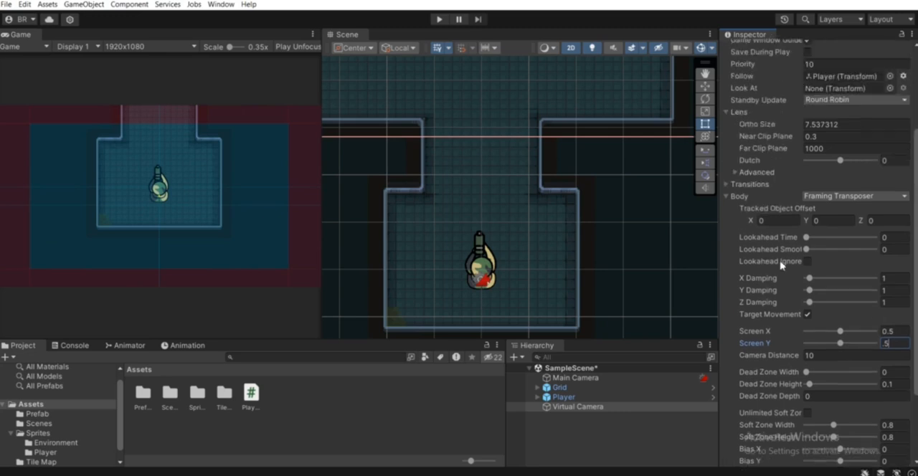
scroll(781, 264, down, 3)
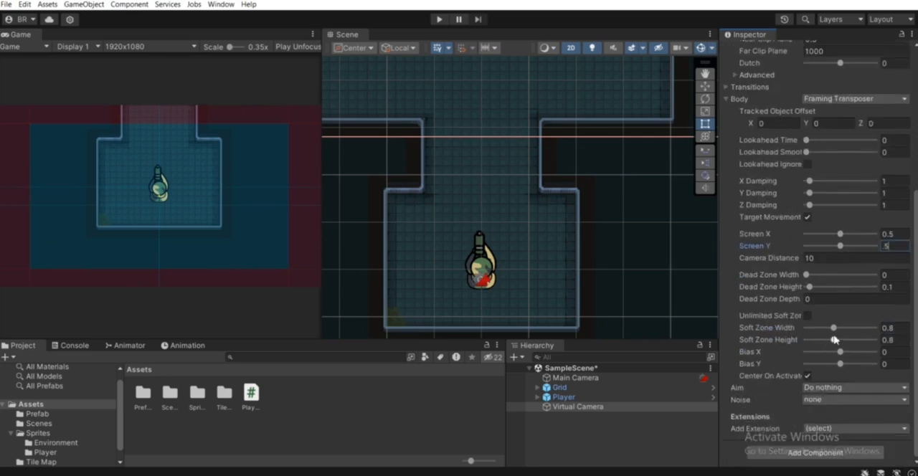
scroll(794, 297, up, 3)
mouse_move(812, 248)
mouse_down()
mouse_move(831, 250)
mouse_move(814, 251)
mouse_up()
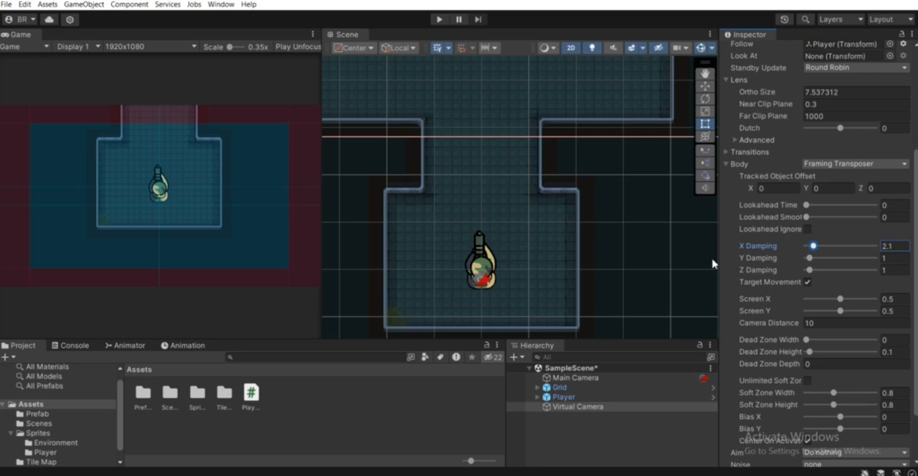
click(888, 246)
text(1)
scroll(771, 211, up, 3)
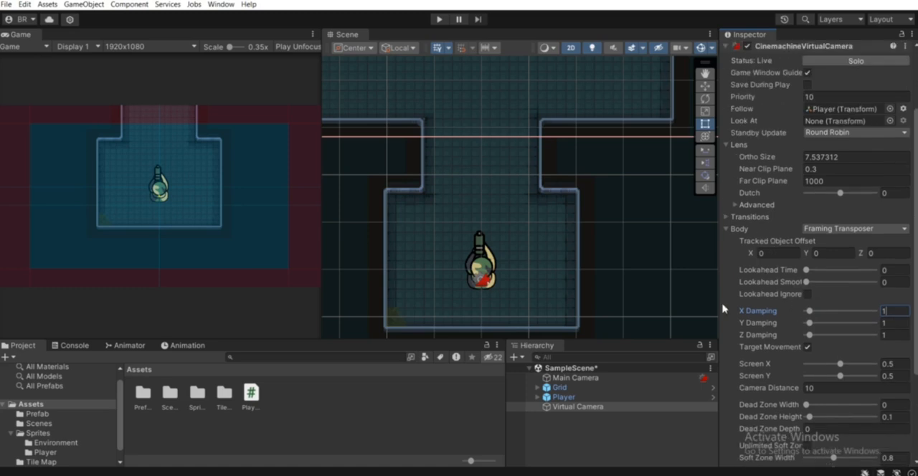
scroll(864, 251, up, 1)
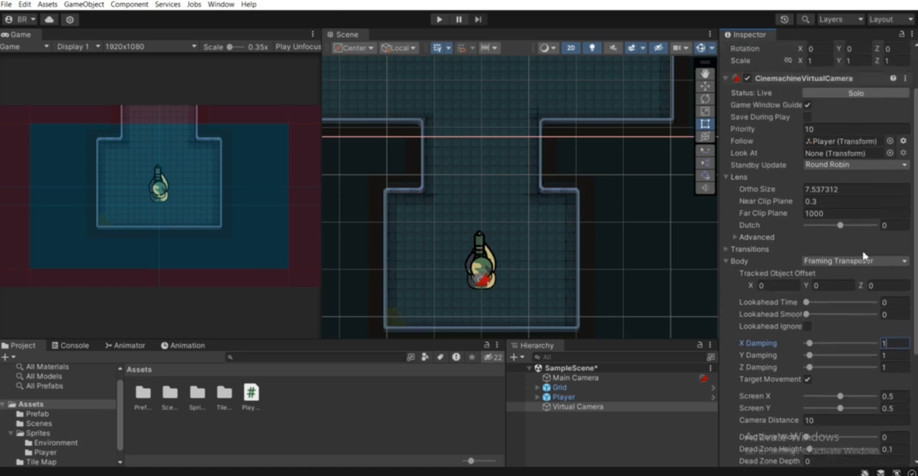
scroll(832, 250, down, 5)
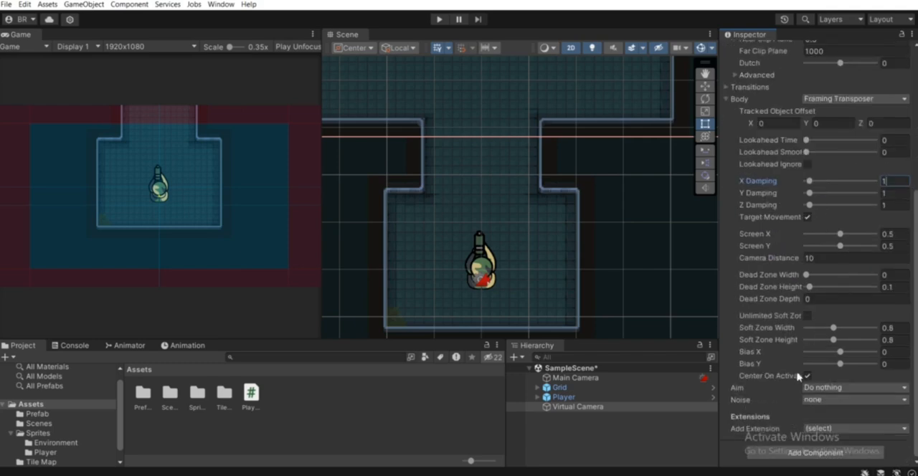
scroll(797, 376, up, 3)
Examine the level layout and the empty area beyond its walls in the Scene view, with the camera deselected.
scroll(509, 167, down, 11)
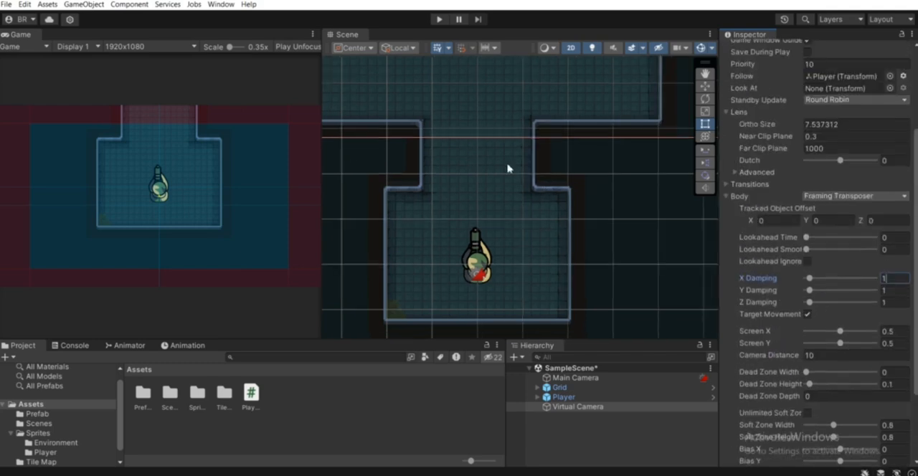
middle_drag(562, 226, 561, 281)
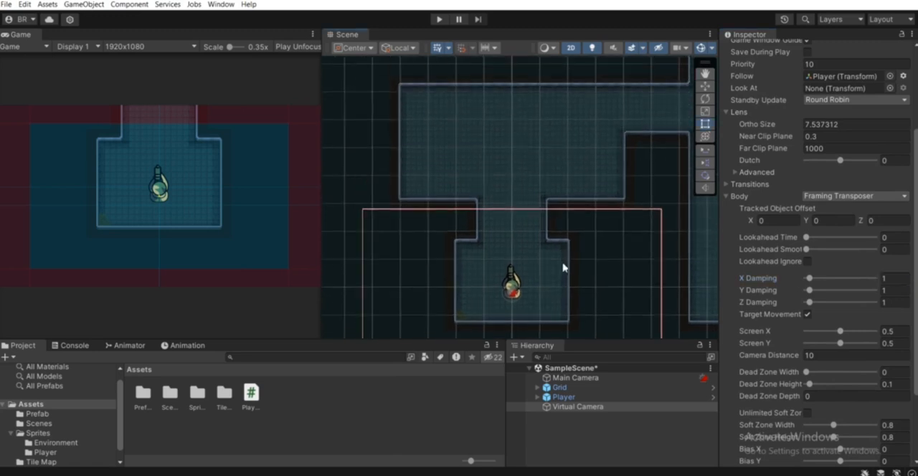
scroll(509, 175, down, 1)
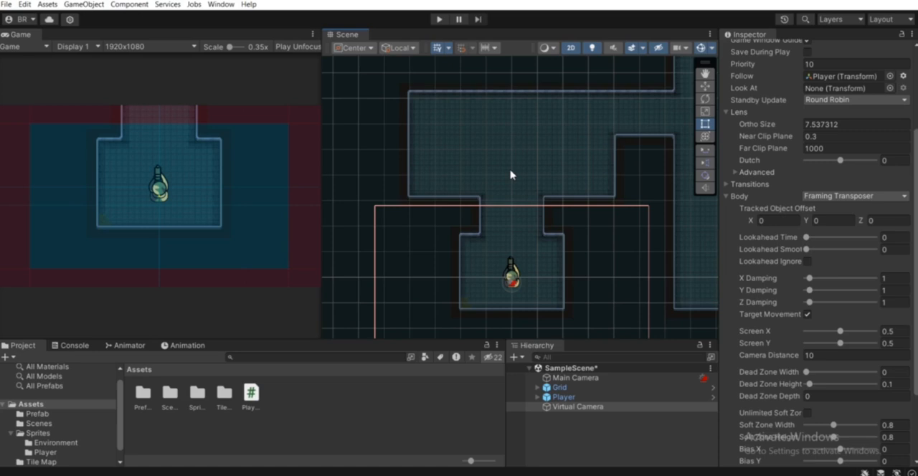
scroll(511, 175, down, 4)
middle_drag(511, 175, 549, 242)
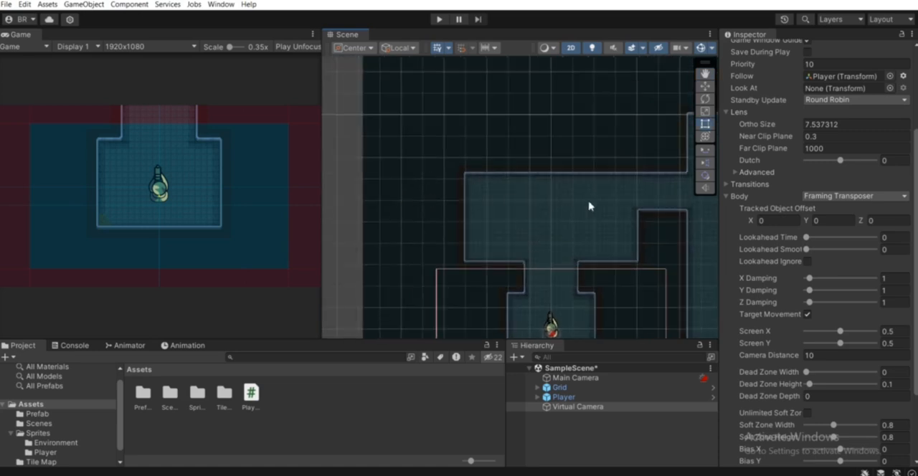
middle_drag(573, 280, 533, 213)
scroll(533, 214, down, 3)
middle_drag(602, 216, 539, 289)
scroll(541, 278, down, 4)
middle_drag(608, 288, 671, 266)
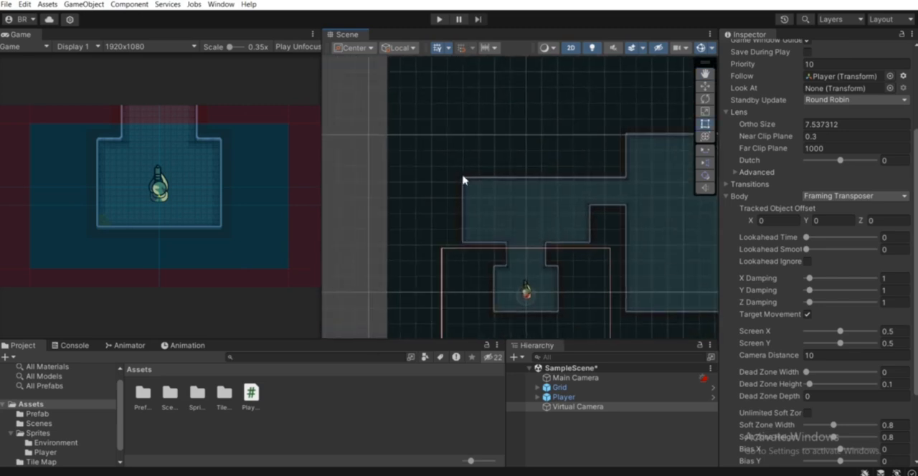
middle_drag(593, 201, 547, 215)
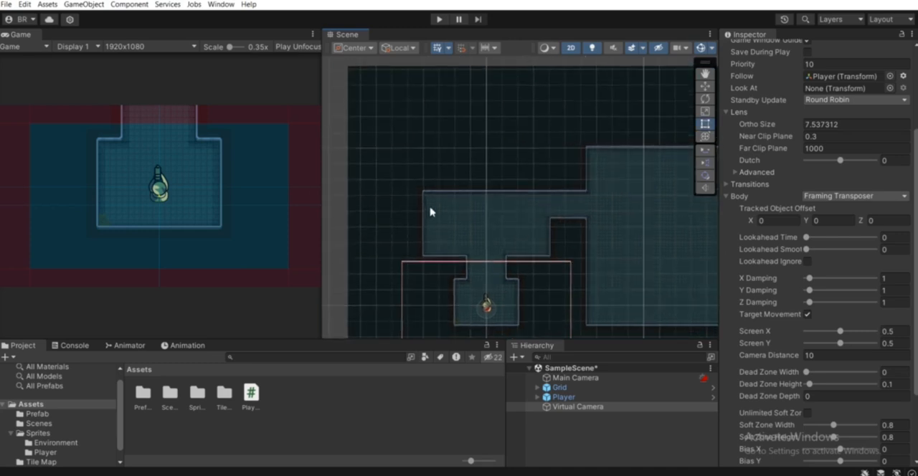
click(573, 431)
middle_drag(446, 230, 448, 233)
scroll(449, 233, up, 2)
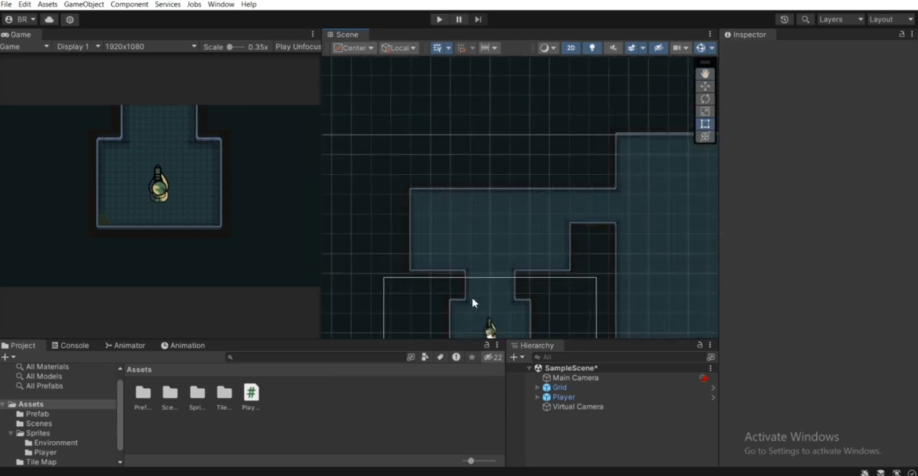
Collapse the Virtual Camera's Body settings and add the CinemachineConfiner2D extension to it.
click(582, 409)
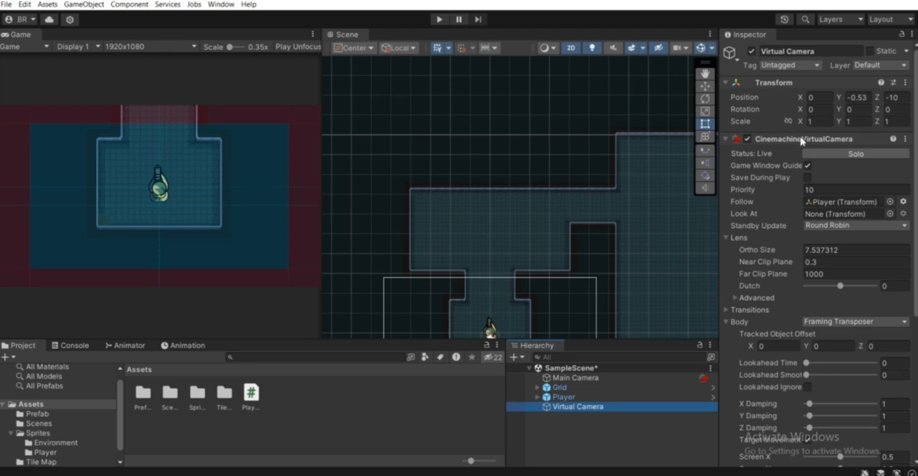
scroll(796, 146, down, 5)
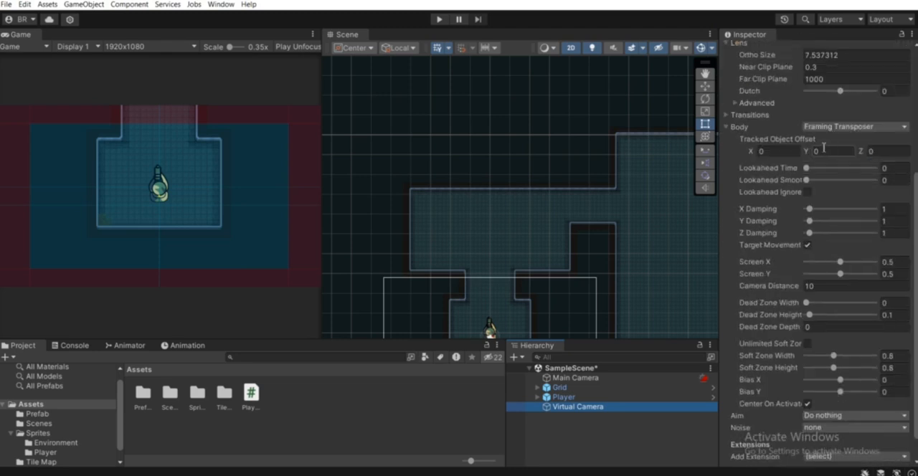
scroll(814, 141, up, 3)
click(775, 43)
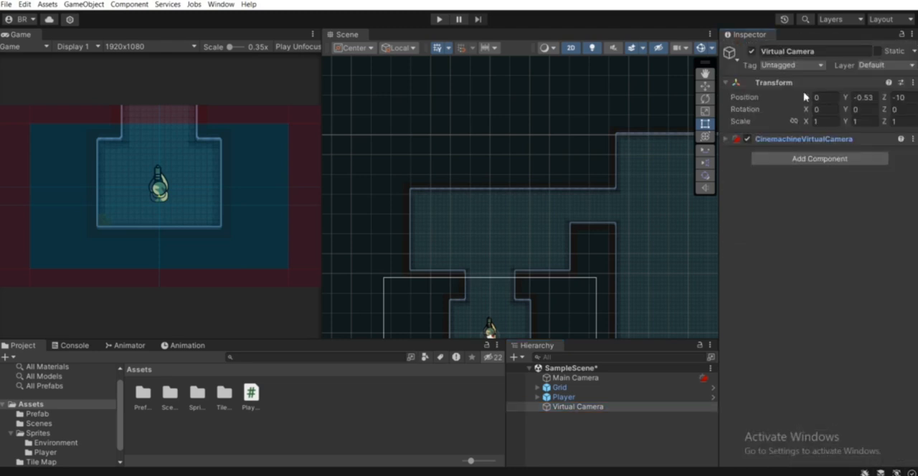
click(782, 137)
scroll(848, 259, down, 2)
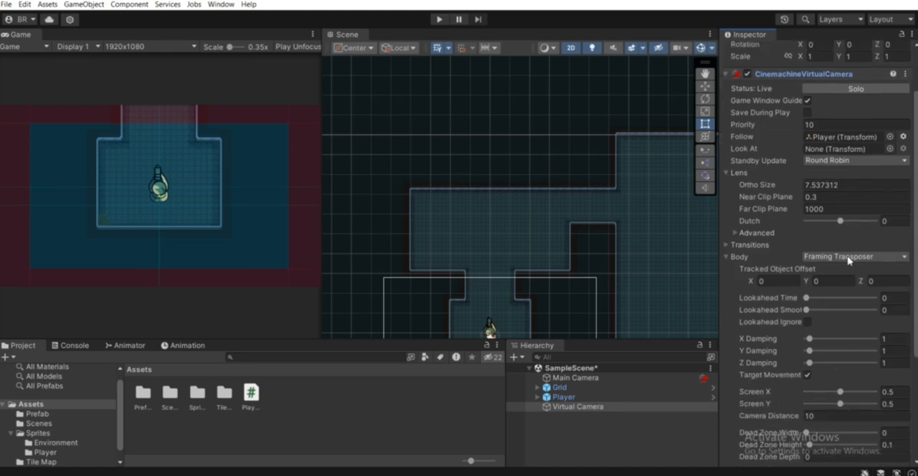
click(735, 257)
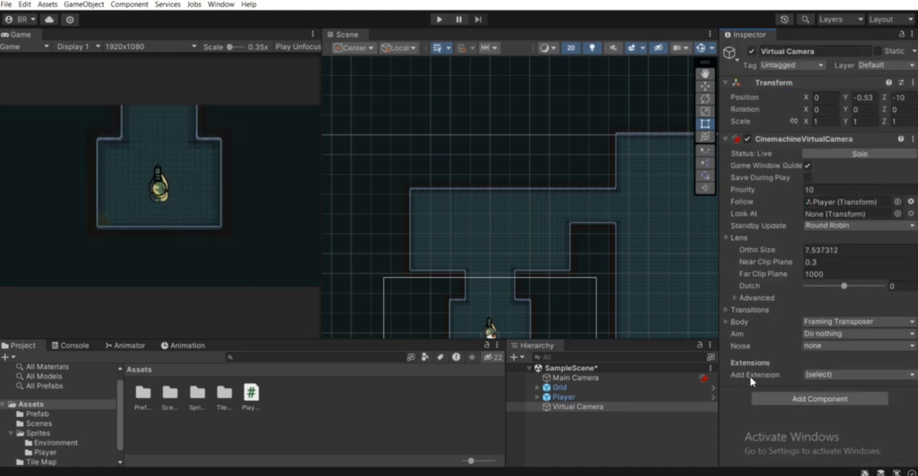
click(831, 376)
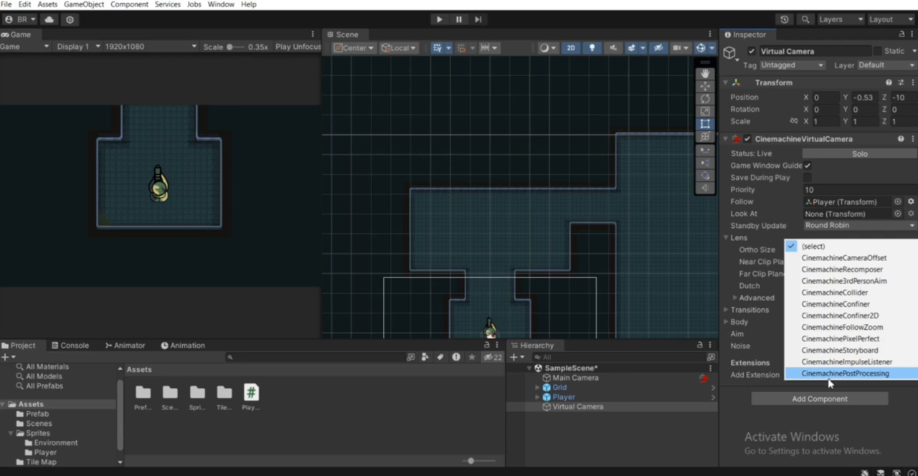
click(865, 320)
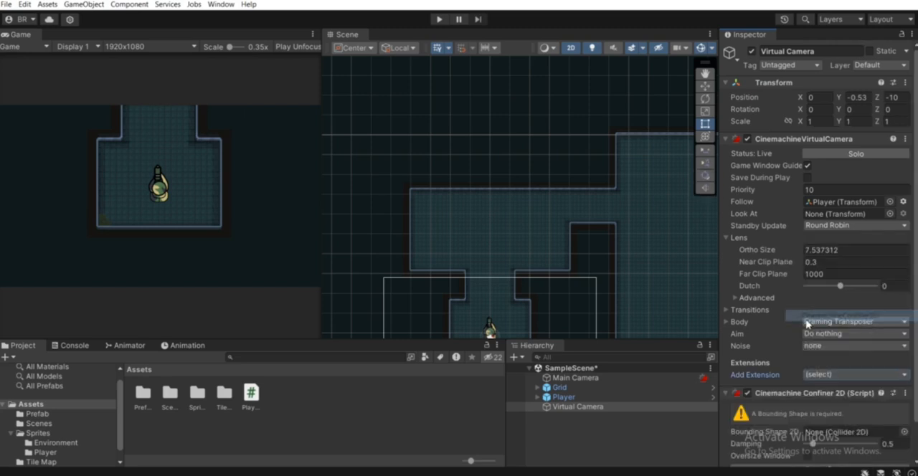
Create an empty game object in the scene and name it PolygonCollider.
scroll(824, 341, down, 2)
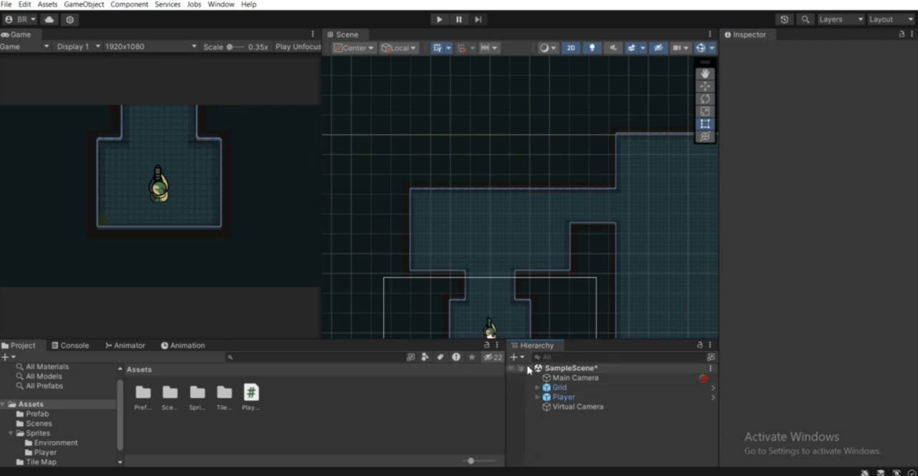
right_click(562, 437)
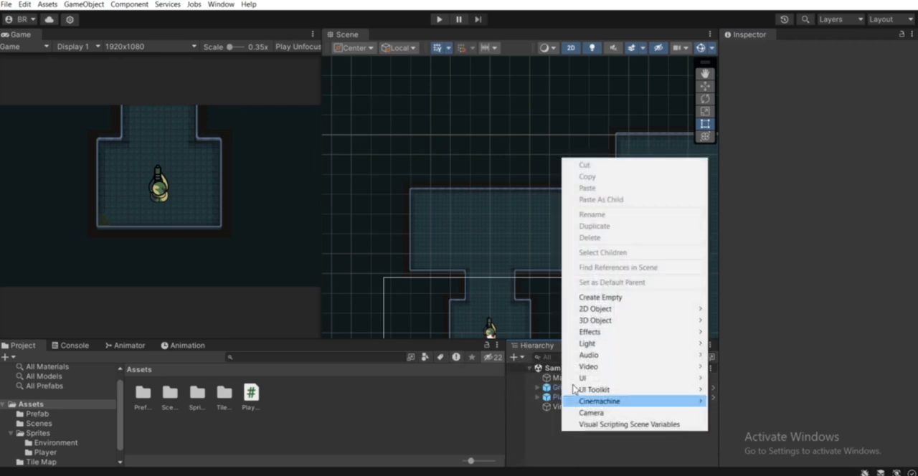
click(585, 300)
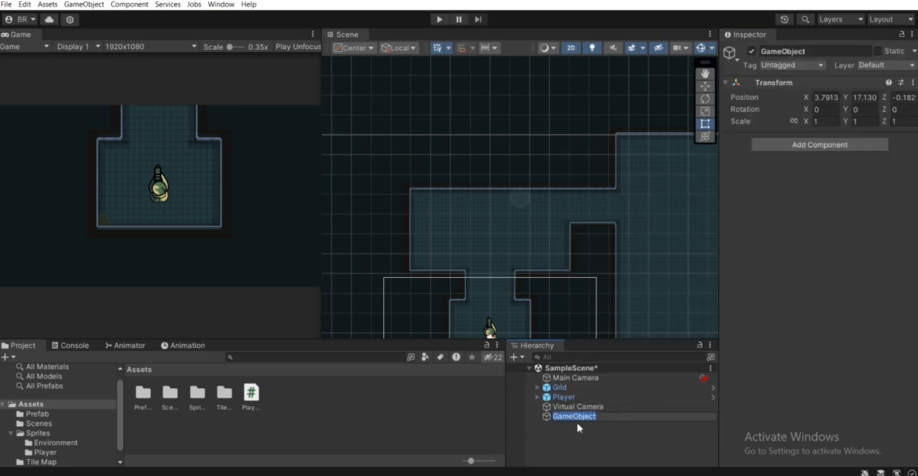
text(Collider)
key(Return)
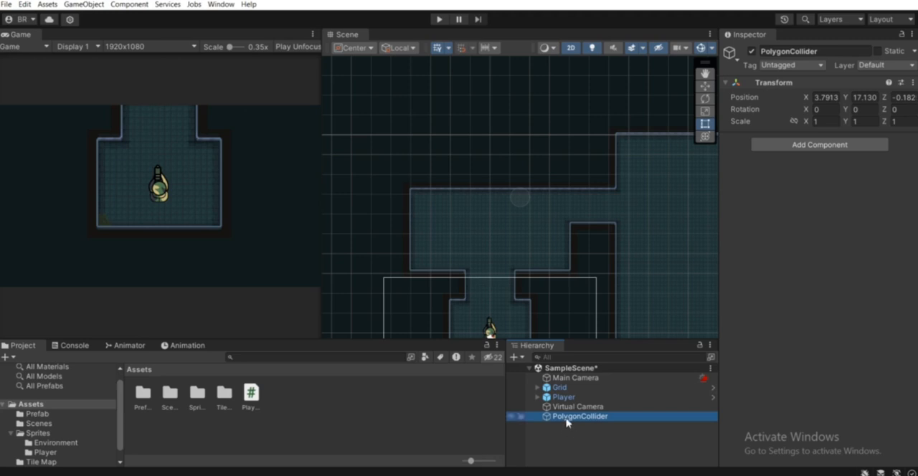
Reset the PolygonCollider object's transform and give the object a yellow label icon.
right_click(758, 83)
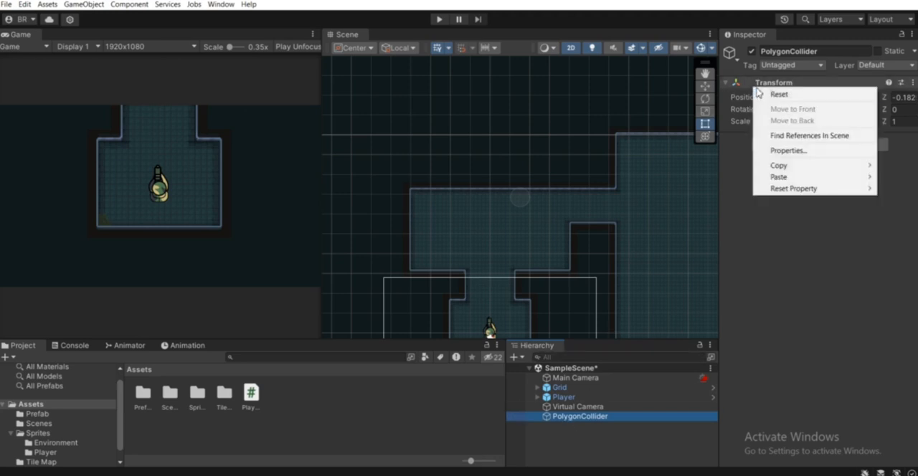
click(781, 94)
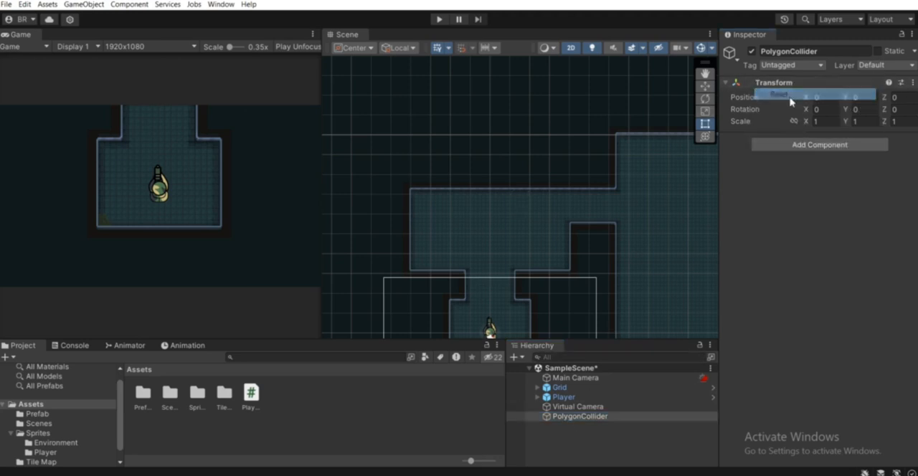
click(729, 54)
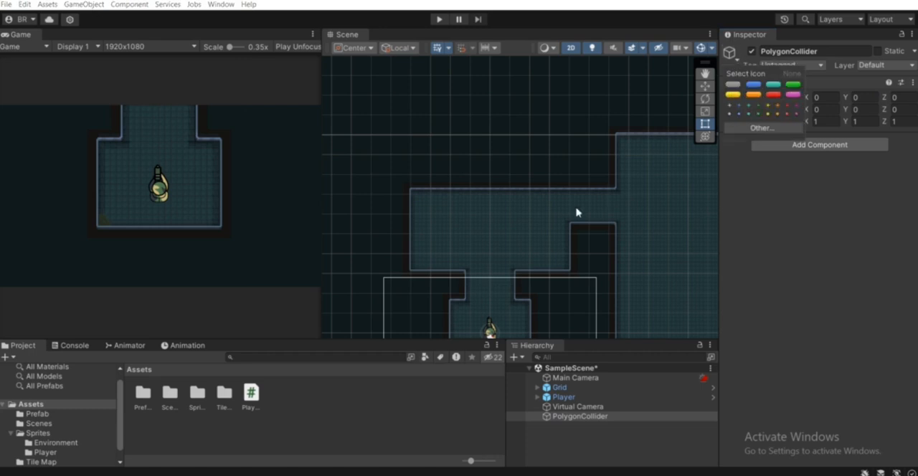
scroll(576, 209, down, 5)
middle_drag(582, 221, 572, 162)
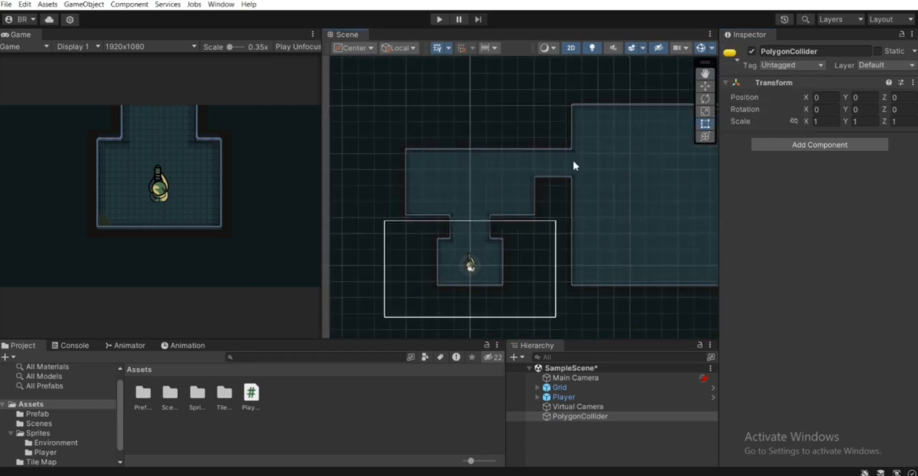
Add a Polygon Collider 2D component to the PolygonCollider object.
click(836, 146)
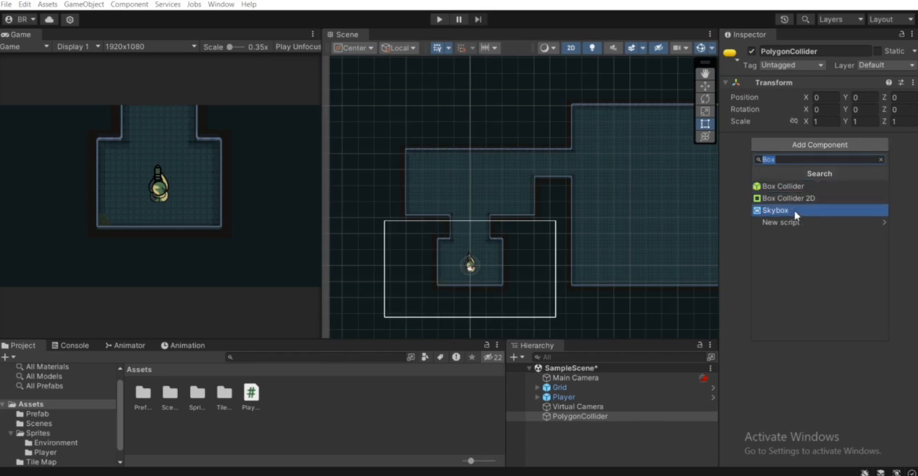
text(Poly)
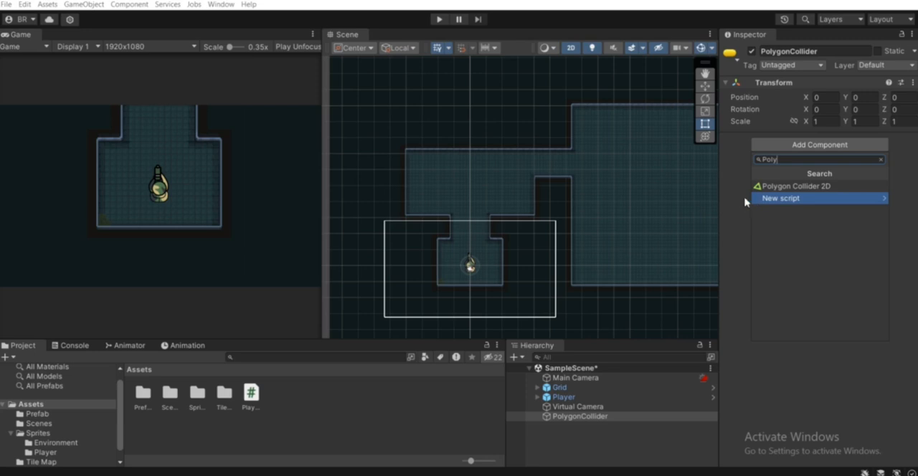
click(781, 187)
Edit the polygon collider, placing vertices at the upper-left, lower-left and lower-right corners of the player's starting room.
scroll(514, 262, up, 1)
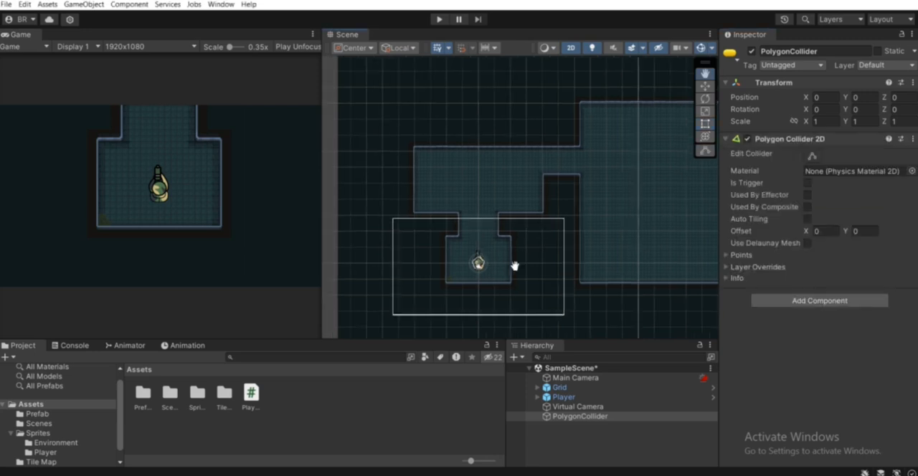
scroll(533, 259, up, 2)
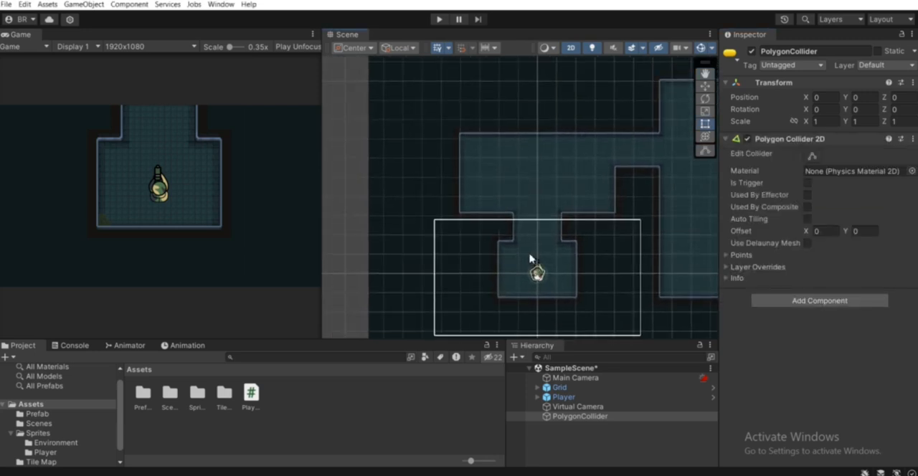
middle_drag(615, 175, 477, 238)
mouse_move(643, 241)
middle_down()
mouse_move(531, 199)
mouse_move(661, 207)
middle_up()
scroll(494, 205, up, 1)
middle_drag(439, 208, 650, 171)
scroll(594, 186, up, 1)
click(813, 156)
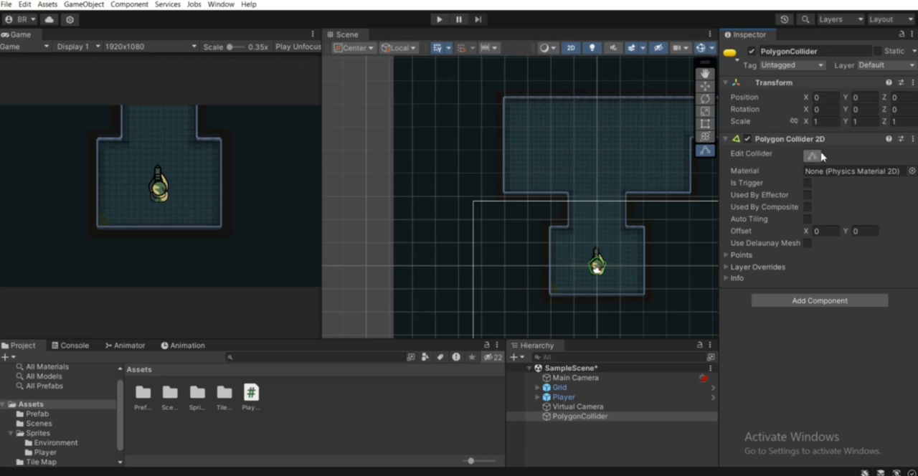
scroll(590, 270, up, 1)
drag(592, 263, 543, 220)
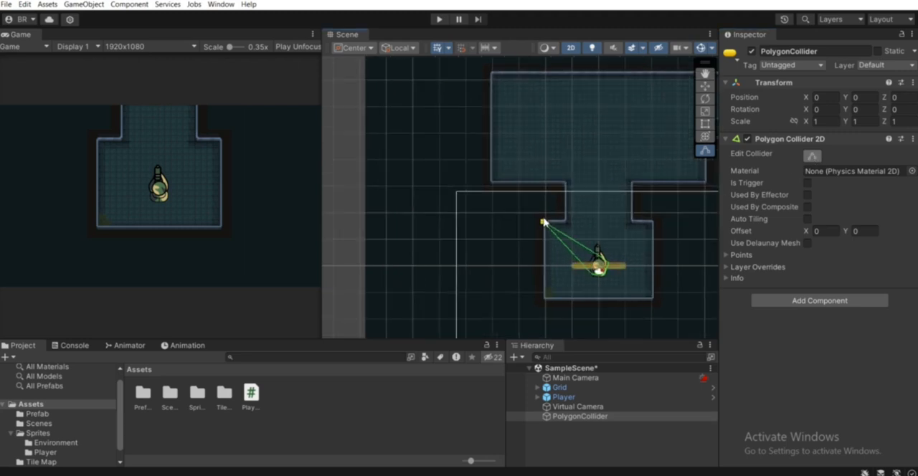
drag(597, 268, 537, 302)
drag(603, 267, 660, 302)
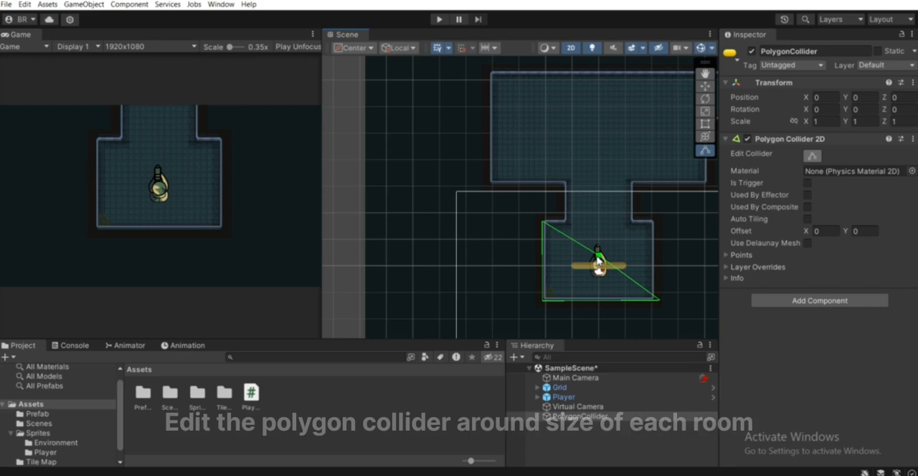
Fit the collider to the starting room's upper-right corner and right wall, and extend it up the corridor's left wall.
drag(599, 261, 653, 222)
drag(613, 265, 658, 255)
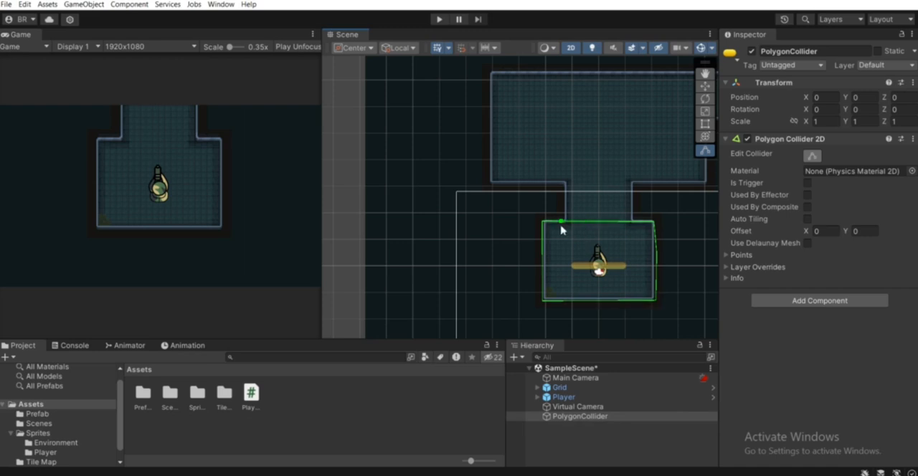
drag(568, 226, 567, 181)
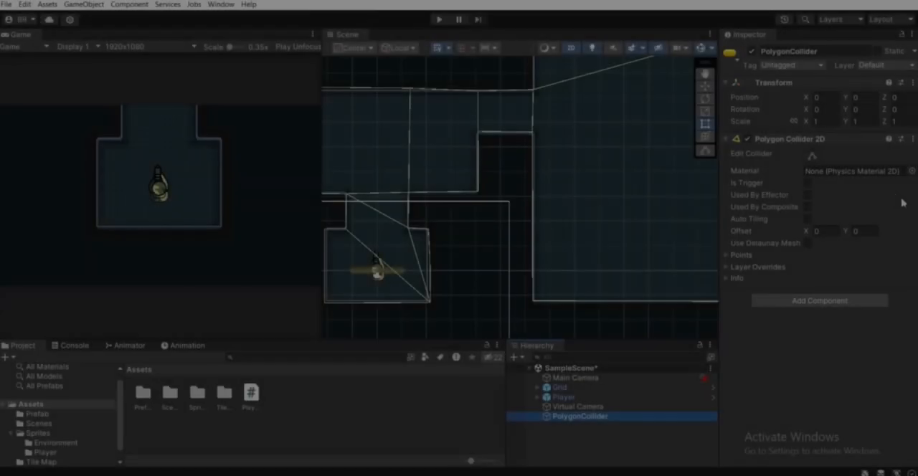
Enable Is Trigger on the PolygonCollider object's Polygon Collider 2D and collapse the component.
click(578, 416)
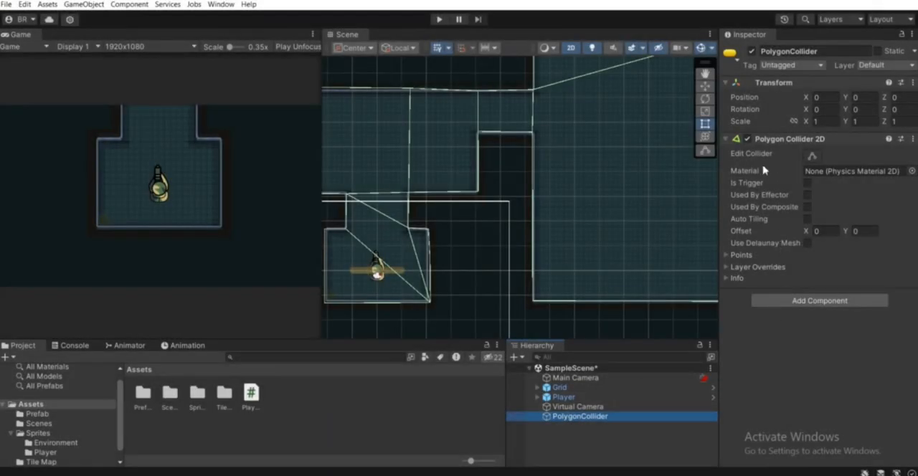
click(808, 183)
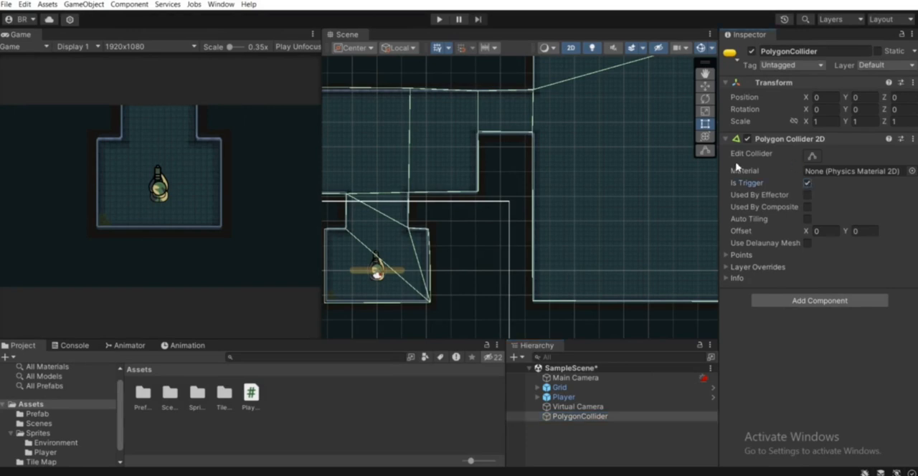
click(788, 140)
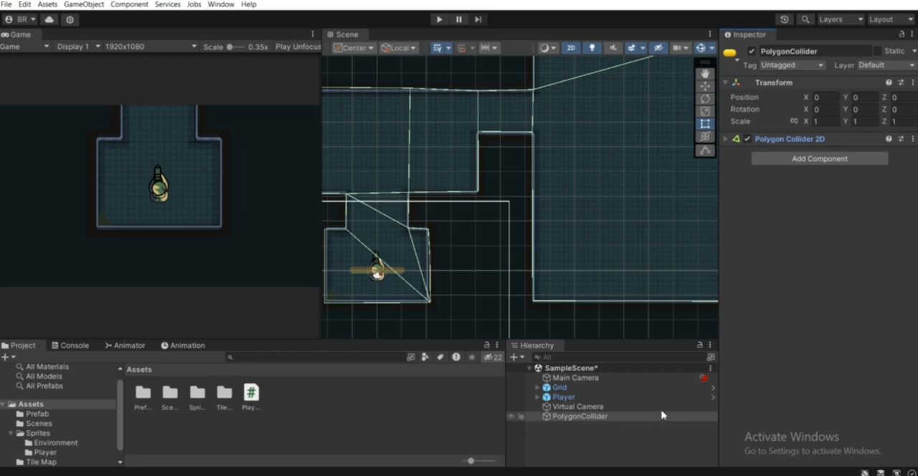
Assign PolygonCollider as the Bounding Shape 2D of the Virtual Camera's Confiner 2D and invalidate its cache.
click(582, 407)
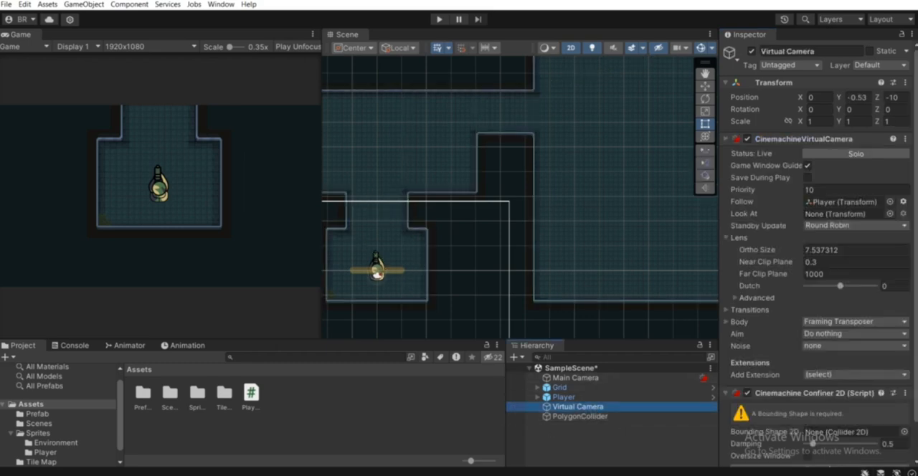
scroll(818, 251, down, 1)
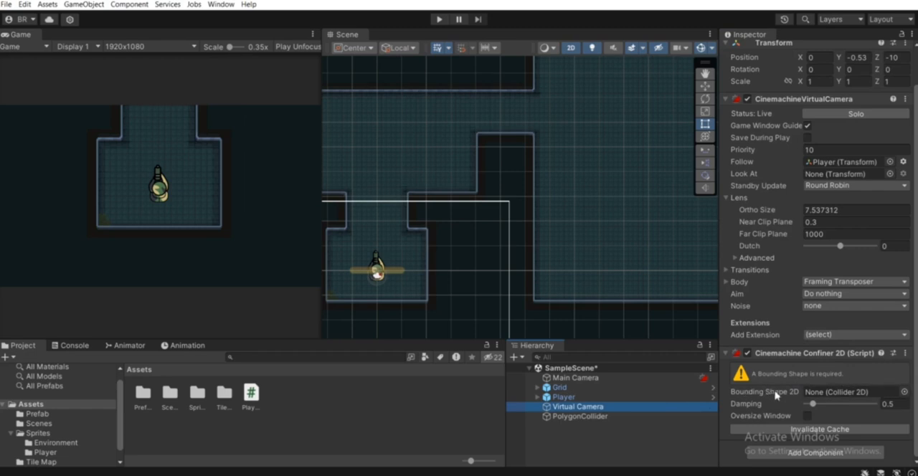
click(592, 419)
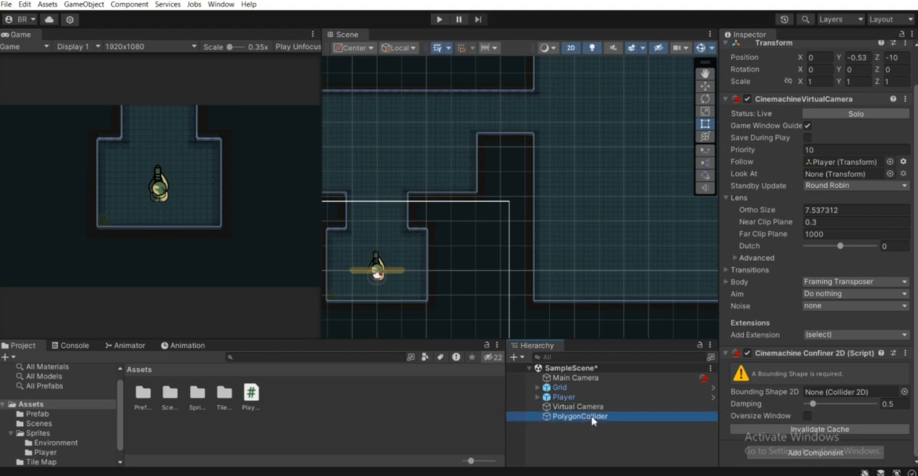
drag(591, 423, 835, 394)
scroll(536, 252, down, 4)
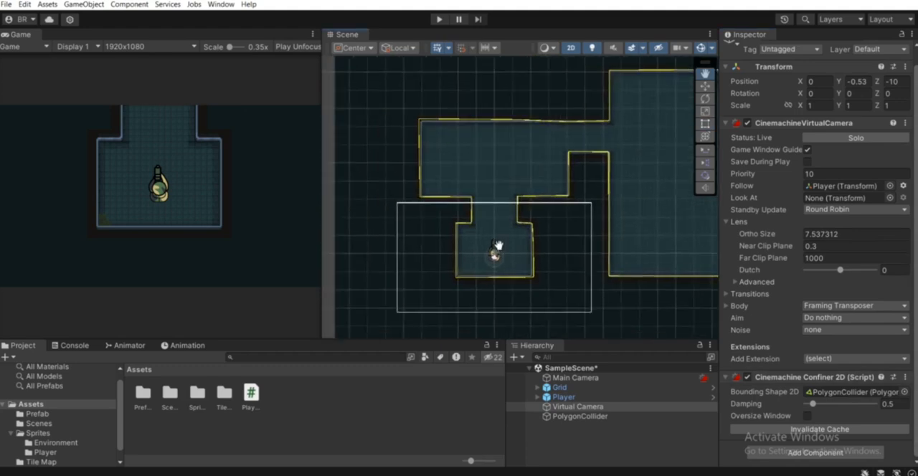
click(810, 432)
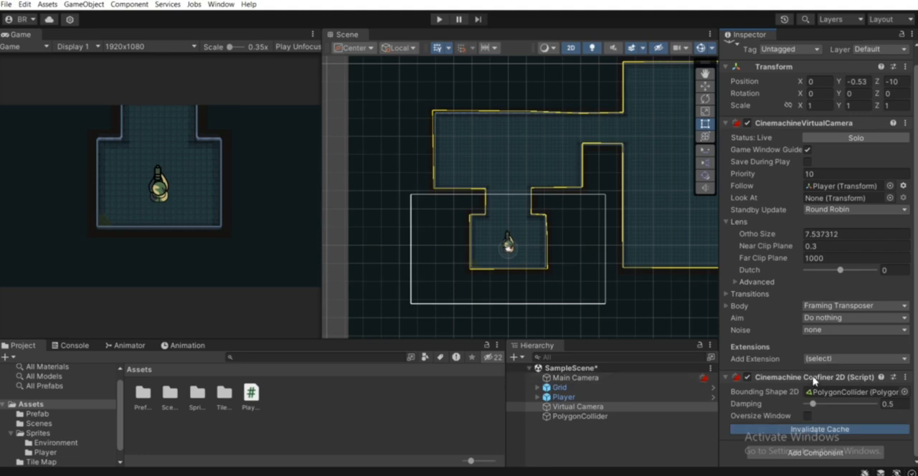
Play-test the confined camera by moving the player through the corridor and beyond the starting room's walls, and stop the game.
scroll(629, 253, down, 6)
middle_drag(604, 243, 596, 287)
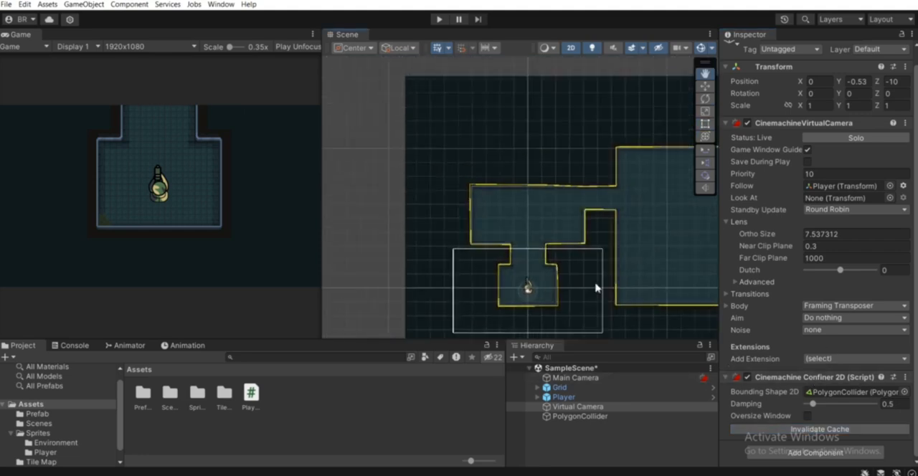
click(442, 21)
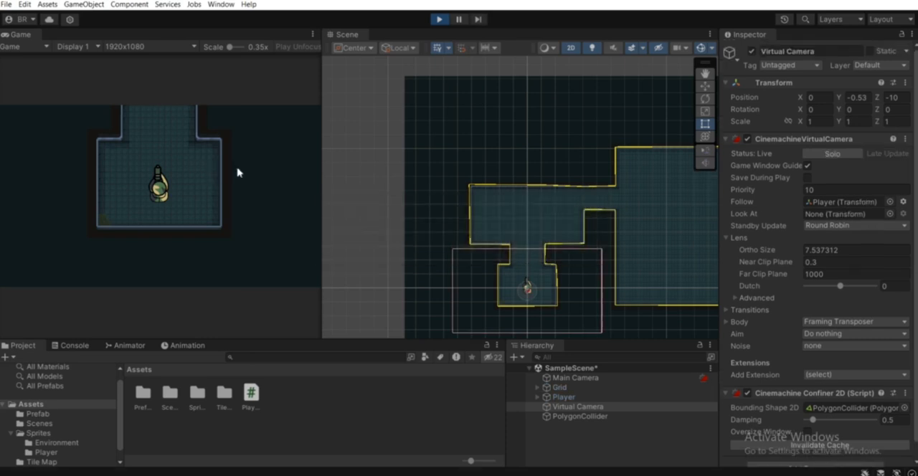
key(d)
key(w)
key(a)
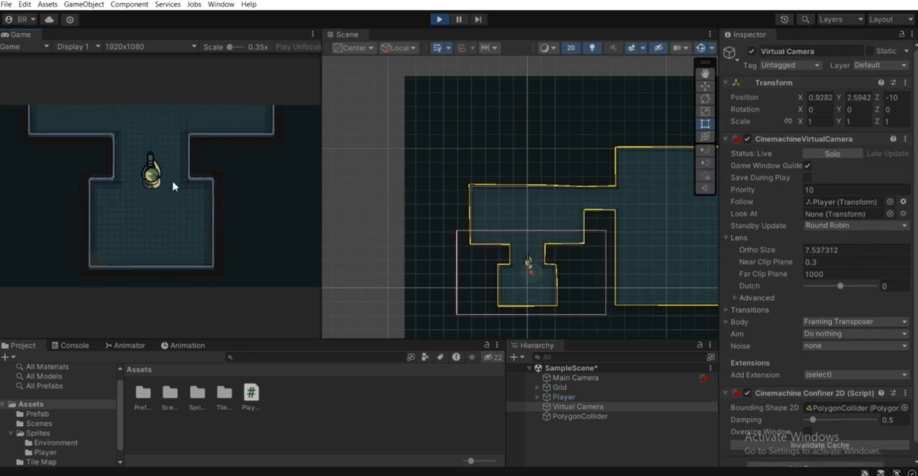
key(a)
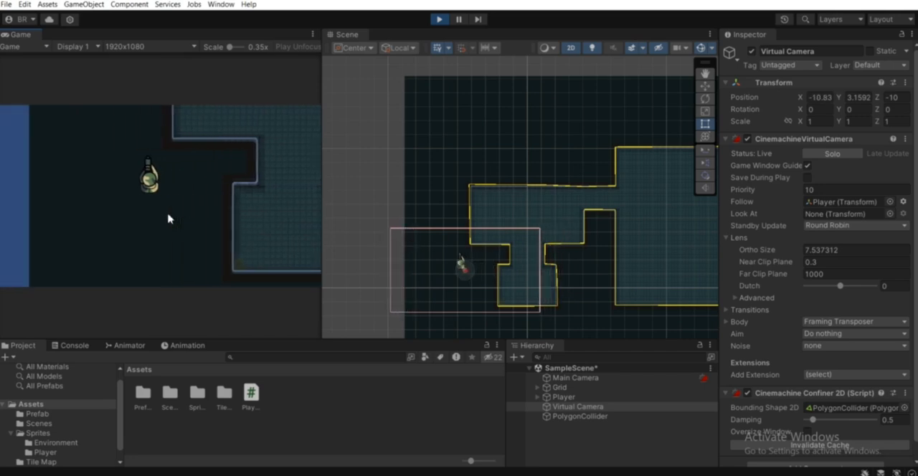
key(d)
key(d)
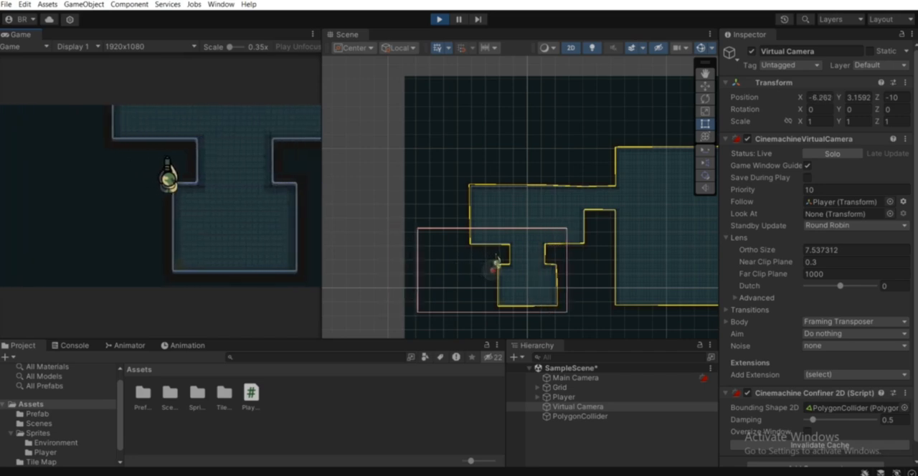
key(d)
key(s)
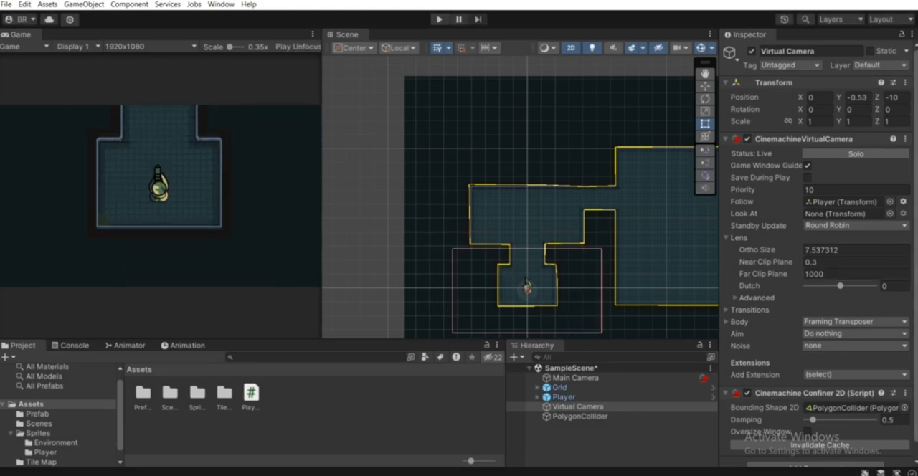
Enable Oversize Window on the Virtual Camera's Confiner 2D and start the game for another camera test.
scroll(817, 253, down, 1)
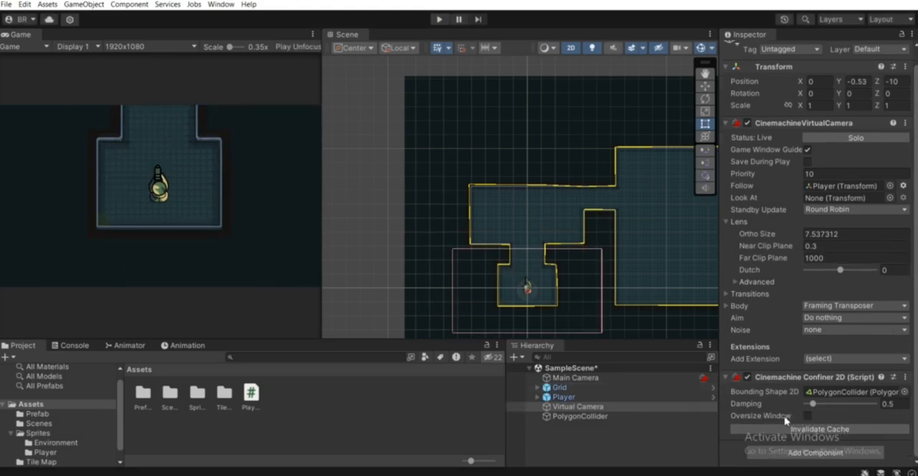
click(807, 417)
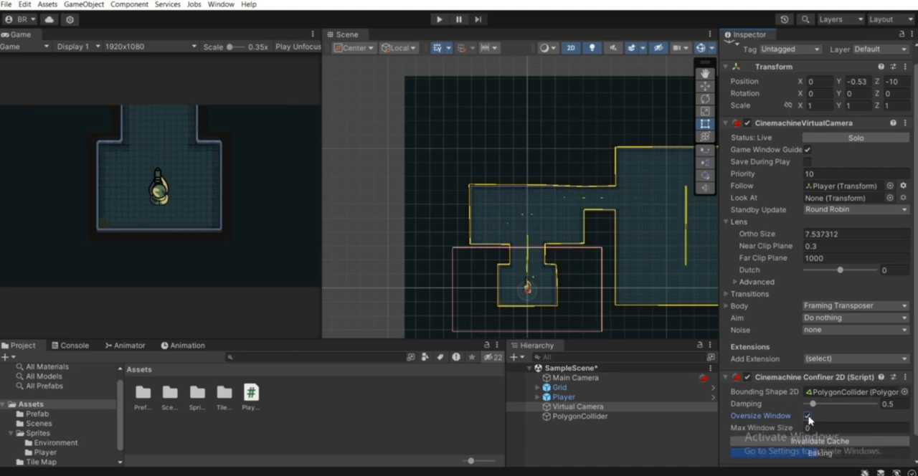
scroll(644, 282, down, 4)
middle_drag(566, 208, 534, 208)
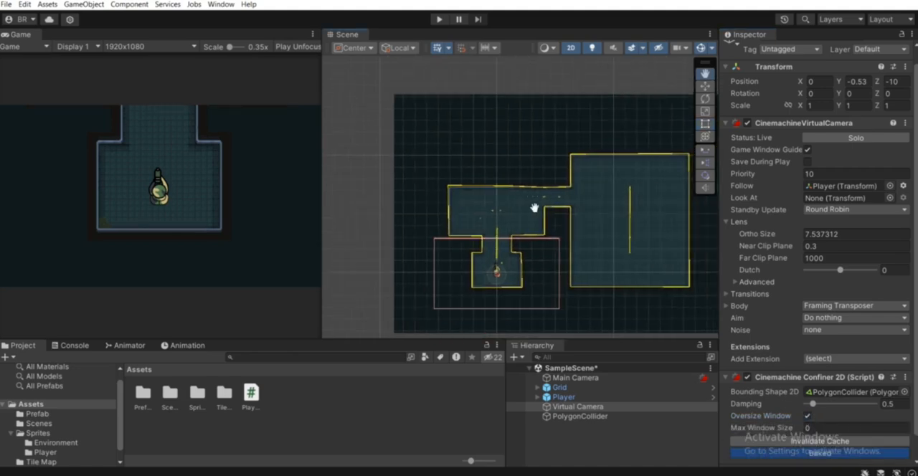
click(439, 20)
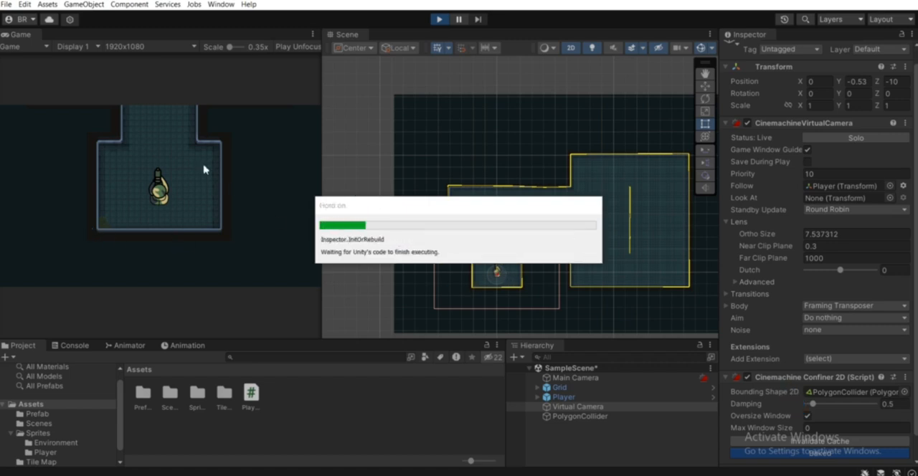
Play-test the confined camera by moving the player sideways across the starting room, beyond its walls and back.
click(254, 187)
key(a)
key(a)
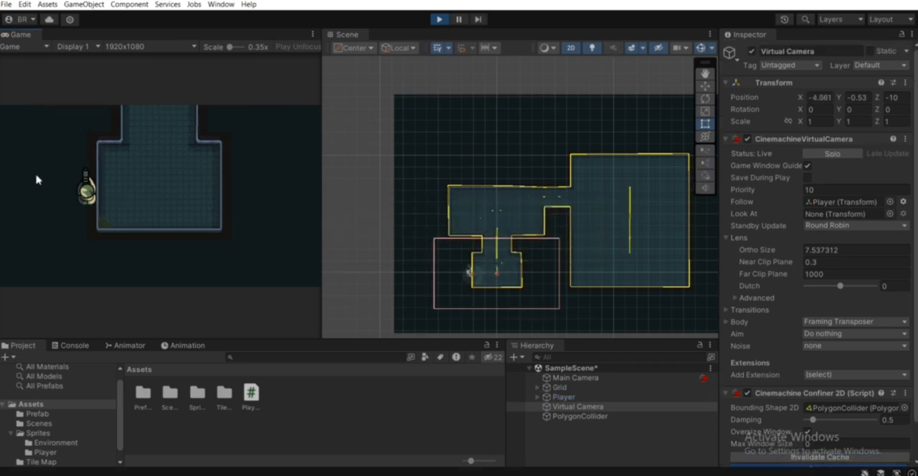
key(d)
key(d)
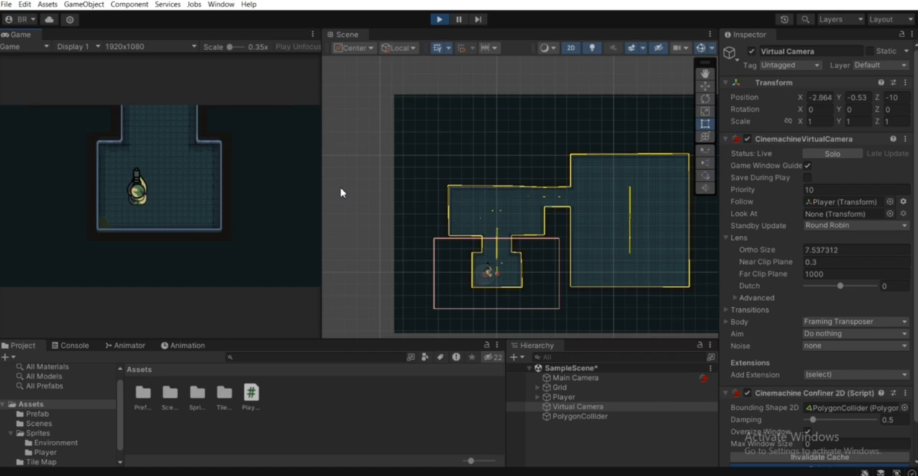
key(w)
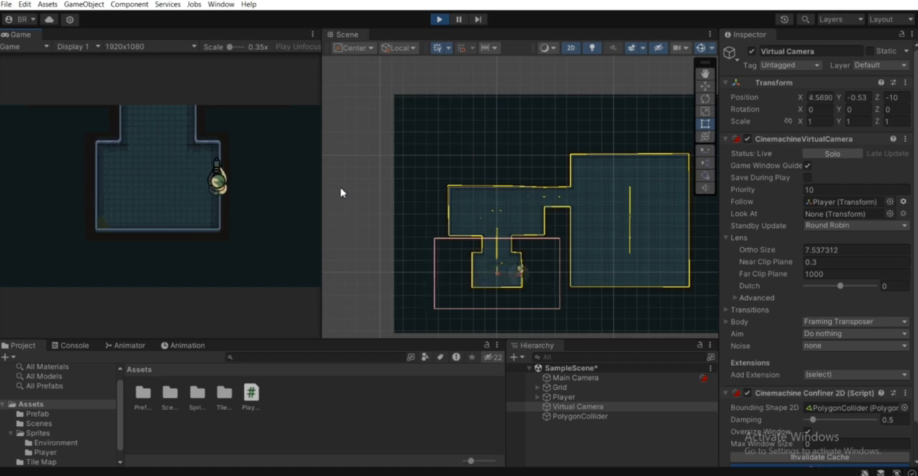
key(a)
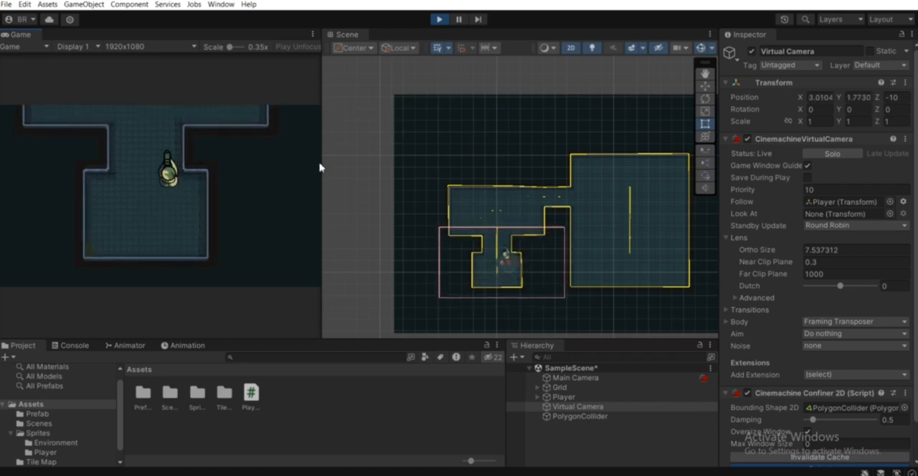
Move the player up into the upper room to check how the camera follows, and stop the game.
key(w)
key(w)
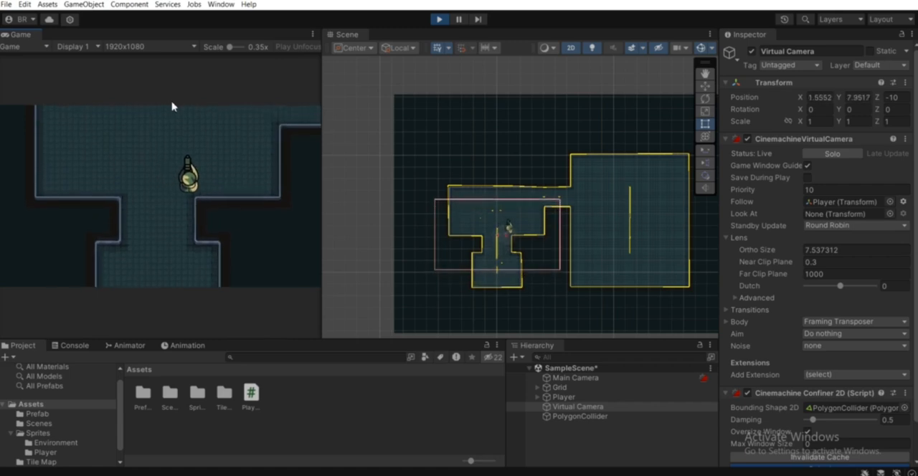
key(a)
key(s)
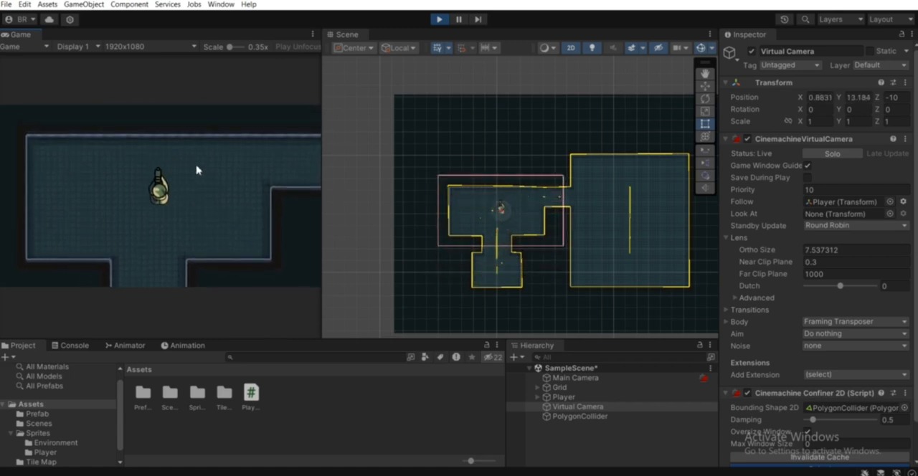
key(a)
scroll(464, 115, up, 1)
scroll(464, 115, up, 1)
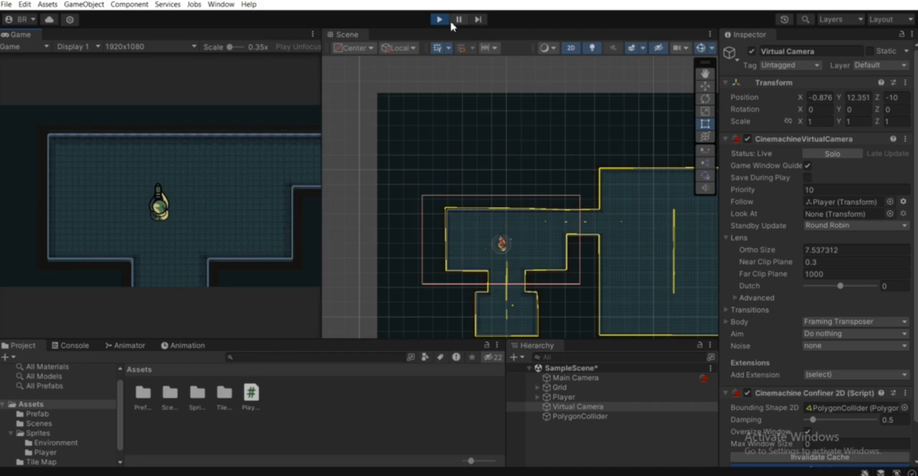
click(439, 21)
Select the PolygonCollider object and turn on Edit Collider in its Polygon Collider 2D.
drag(515, 294, 503, 154)
scroll(523, 117, up, 5)
middle_drag(504, 153, 511, 192)
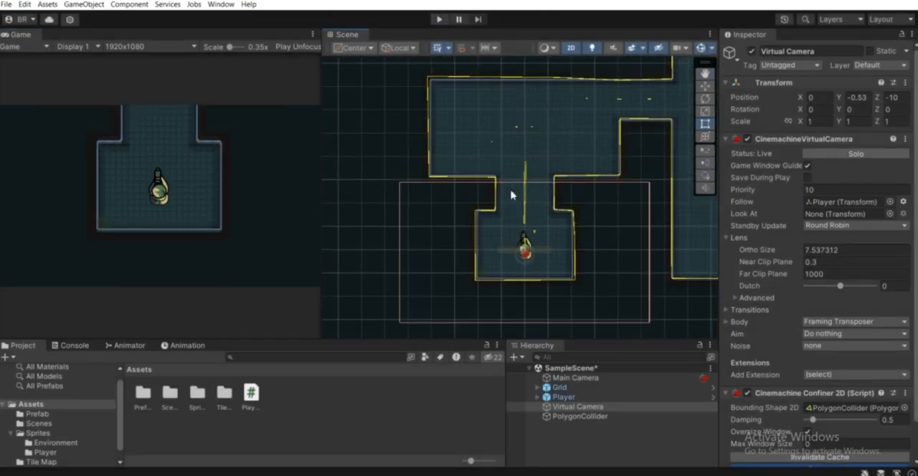
click(571, 435)
click(578, 417)
scroll(463, 205, up, 3)
middle_drag(562, 205, 544, 174)
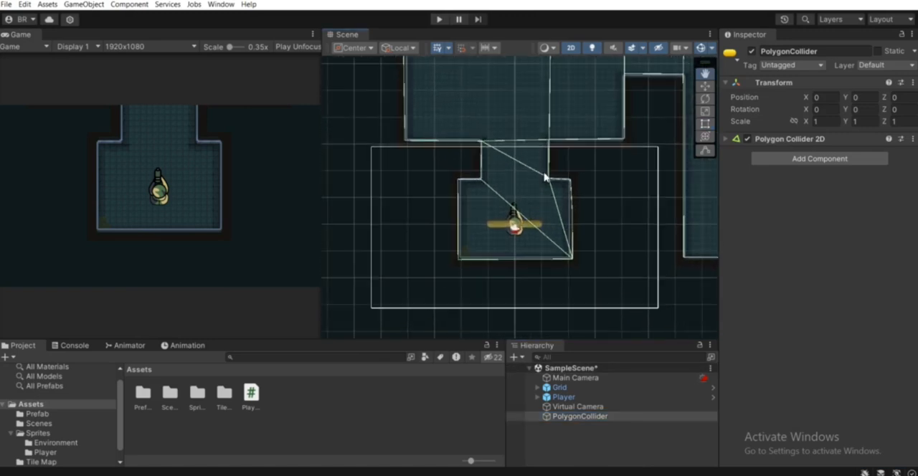
click(813, 141)
click(812, 154)
scroll(493, 230, up, 1)
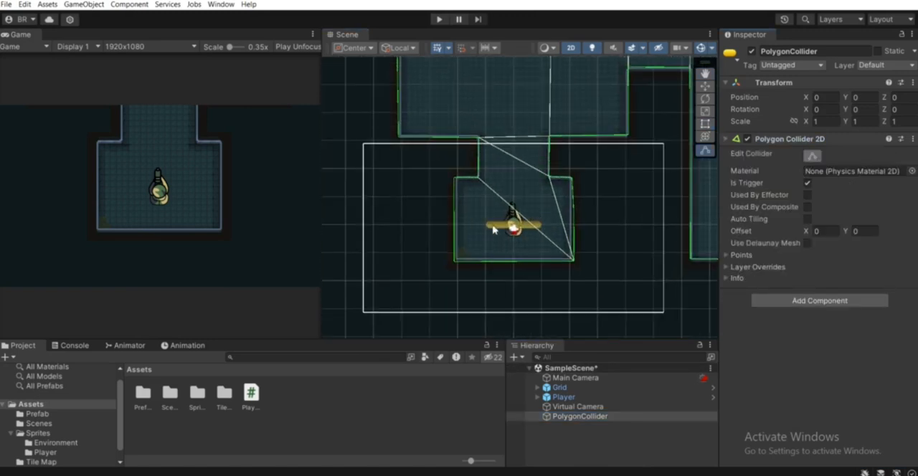
Pull the collider's two left corners around the starting room outward, well beyond the room's left wall.
middle_drag(493, 230, 588, 211)
drag(537, 241, 481, 259)
drag(534, 156, 479, 148)
middle_drag(603, 259, 531, 251)
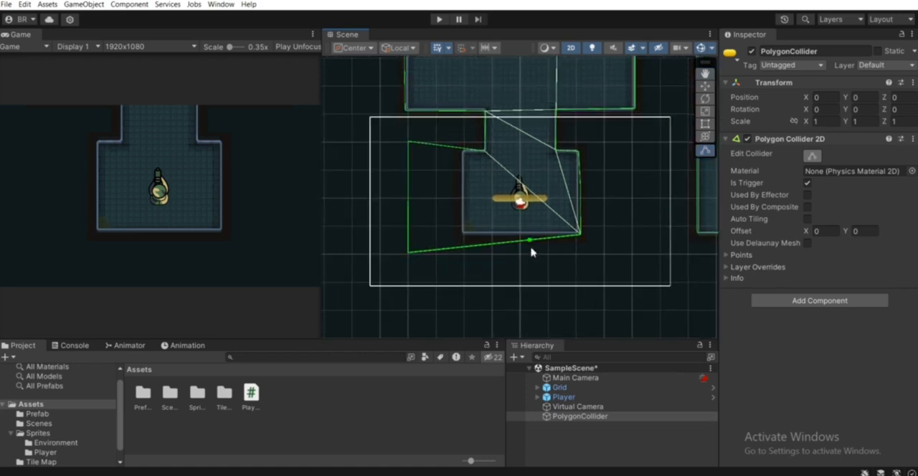
Pull the collider points on the starting room's right side outward so the outline runs beyond the right wall.
drag(580, 234, 601, 256)
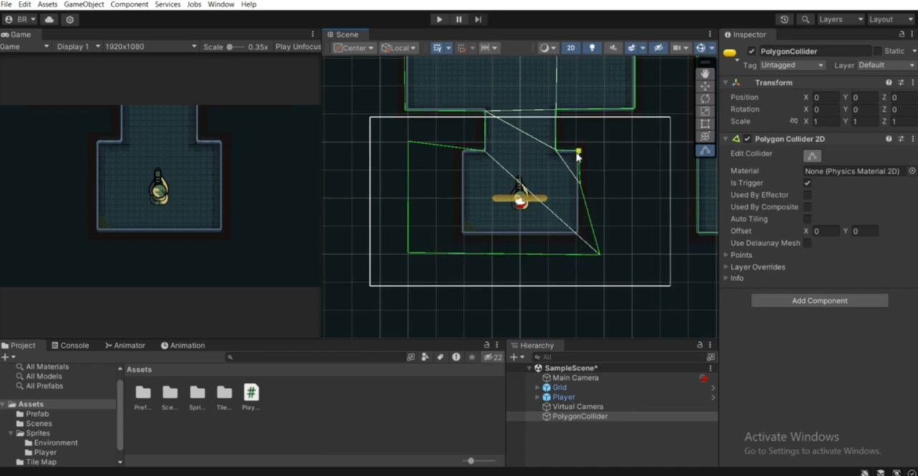
drag(577, 154, 616, 140)
drag(581, 190, 608, 192)
drag(610, 257, 618, 262)
drag(586, 191, 611, 178)
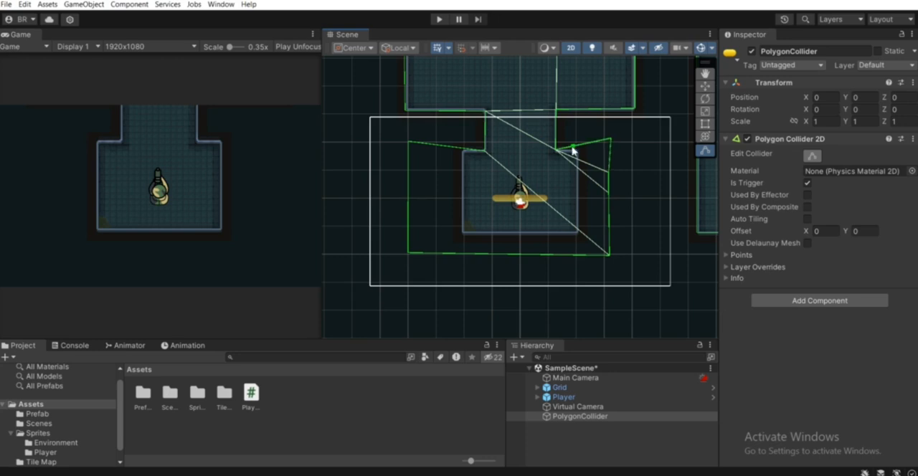
Move the collider points on both sides of the narrow corridor outward, in line with the widened starting-room outline.
drag(557, 150, 610, 130)
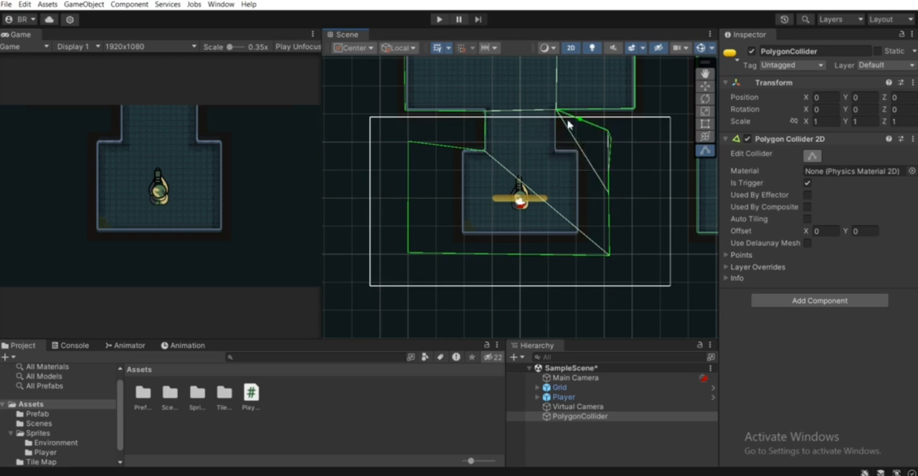
drag(556, 111, 612, 113)
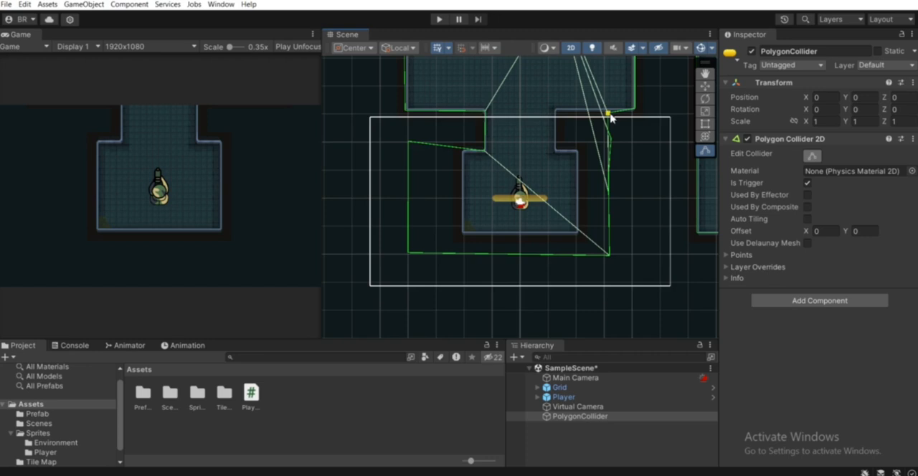
middle_drag(608, 117, 677, 256)
drag(599, 248, 523, 228)
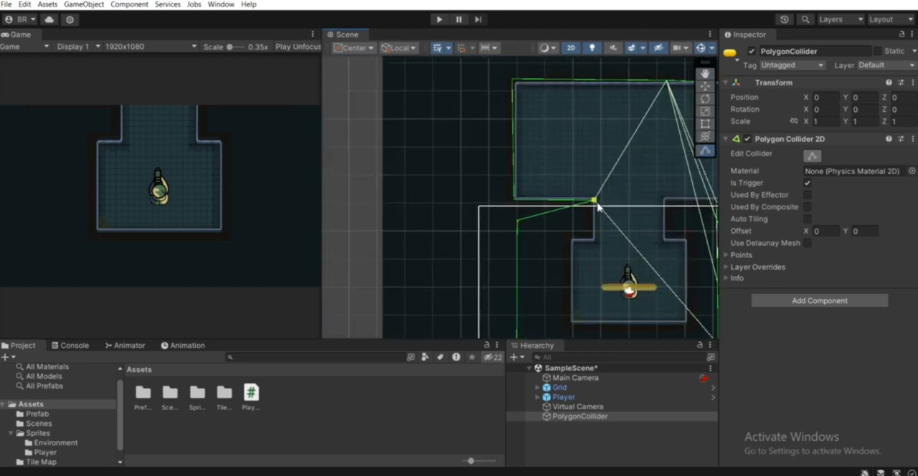
drag(598, 206, 523, 213)
Pull the collider's left corners around the upper room outward and adjust the points joining it to the starting-room outline.
middle_drag(510, 131, 557, 225)
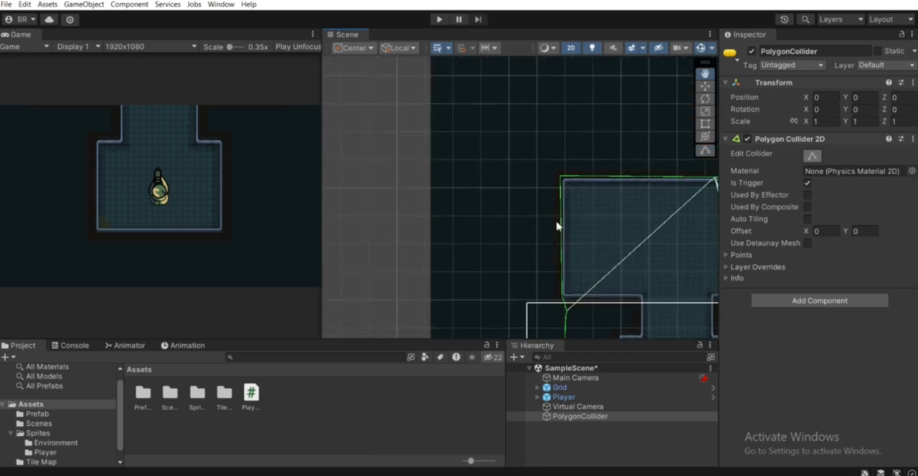
drag(561, 176, 518, 146)
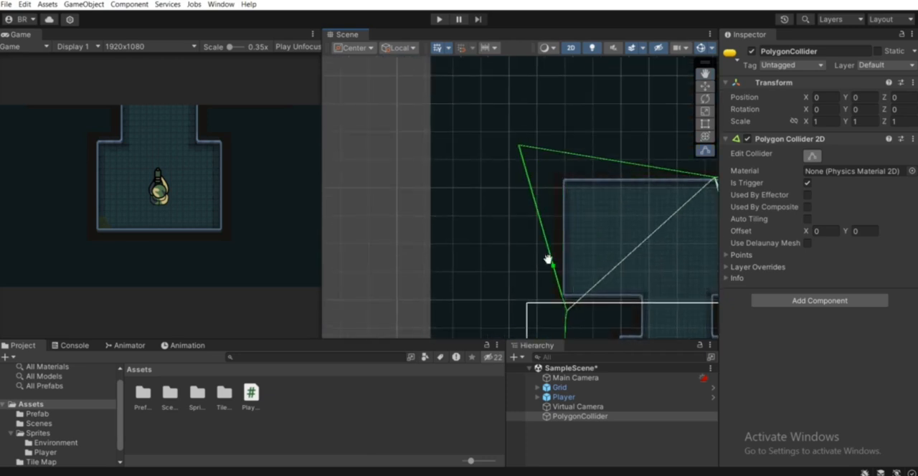
middle_drag(548, 259, 514, 165)
drag(485, 222, 474, 223)
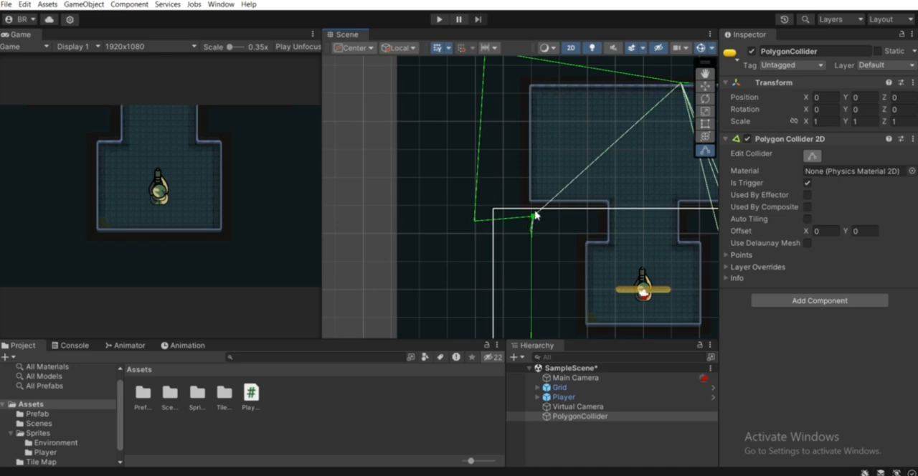
drag(534, 215, 531, 221)
middle_drag(489, 218, 488, 240)
drag(477, 250, 486, 244)
Raise the collider points along the upper room's and connecting passage's top edge above the wall, up to the large room.
middle_drag(620, 195, 422, 261)
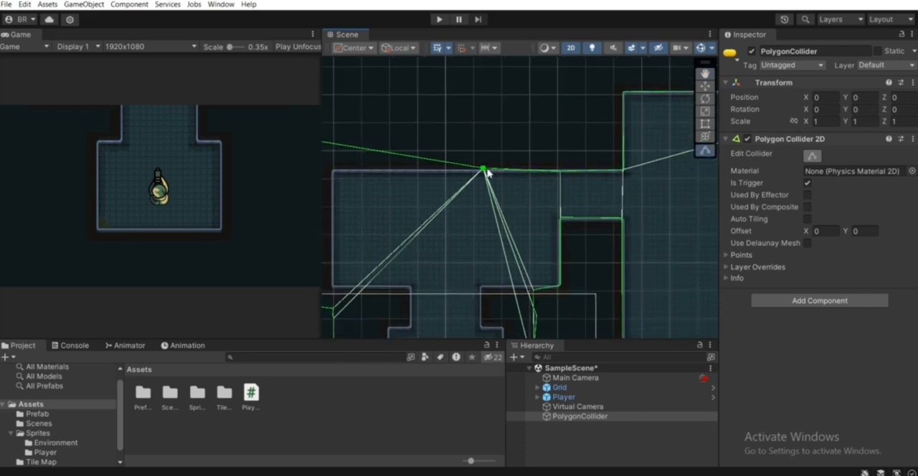
drag(485, 171, 531, 140)
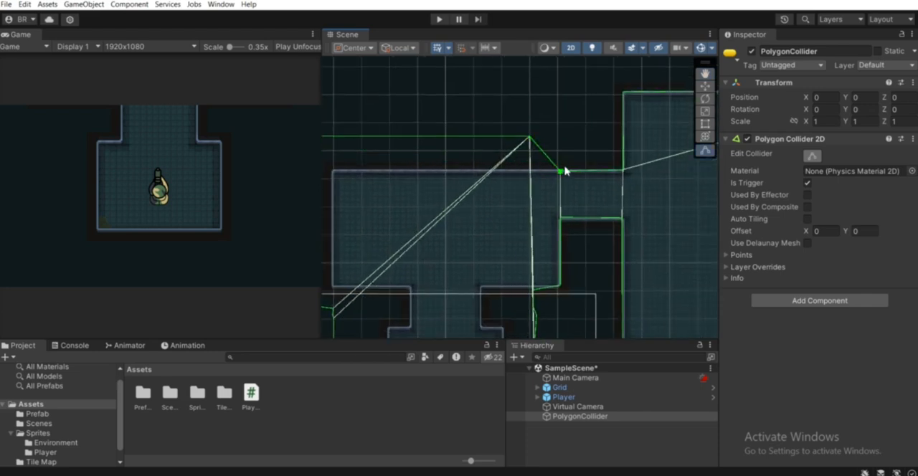
drag(560, 172, 596, 140)
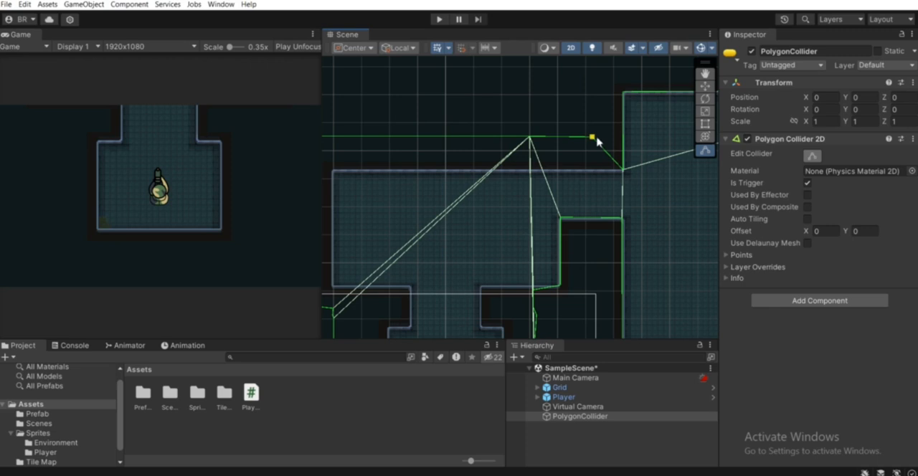
drag(624, 171, 625, 143)
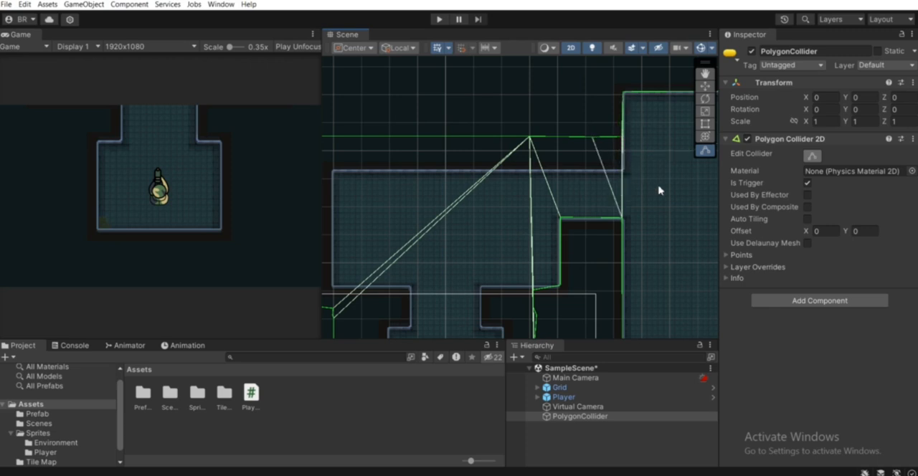
Select the Virtual Camera and invalidate the cache of its Cinemachine Confiner 2D.
middle_drag(663, 192, 446, 158)
scroll(514, 177, down, 5)
middle_drag(554, 224, 588, 114)
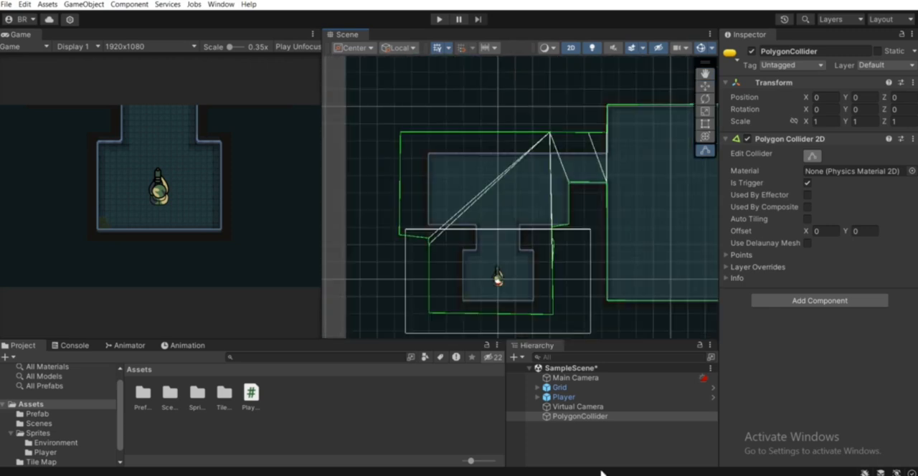
click(577, 448)
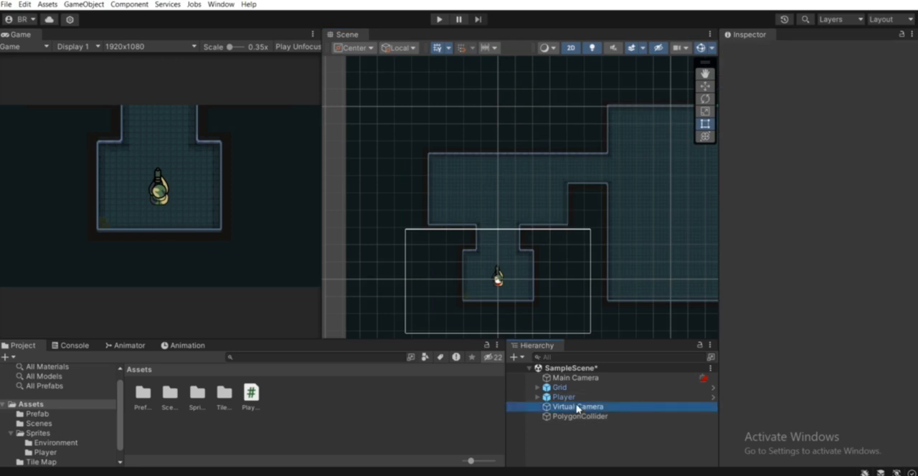
click(578, 407)
scroll(817, 402, down, 3)
click(828, 418)
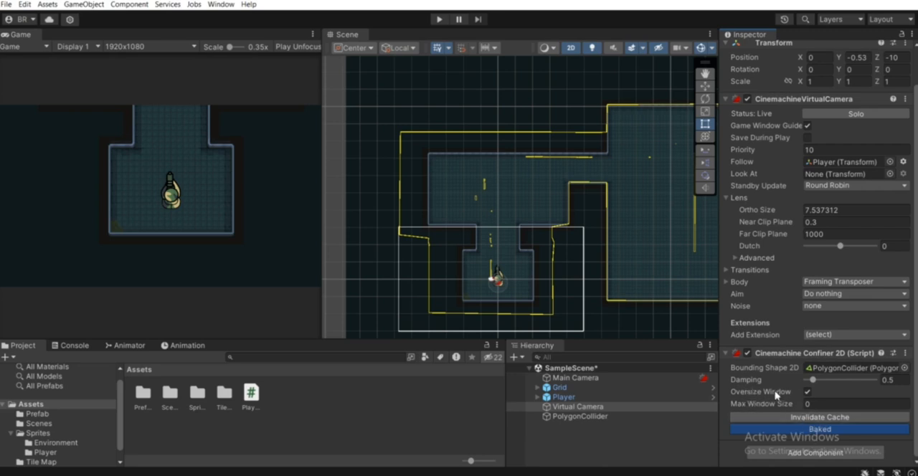
Turn the Confiner 2D's Oversize Window off and back on.
click(808, 393)
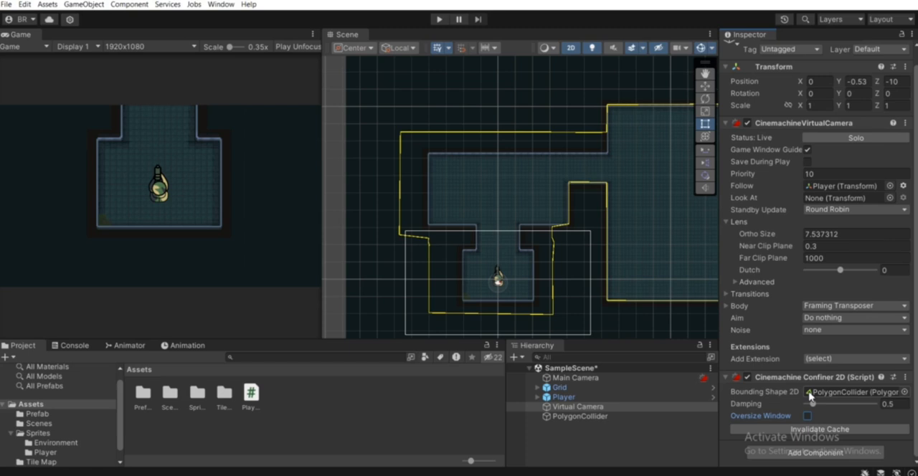
click(807, 415)
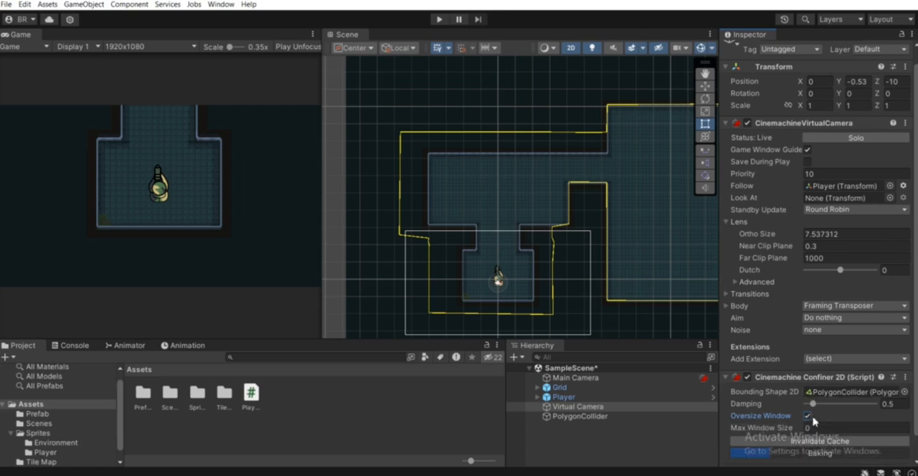
click(808, 419)
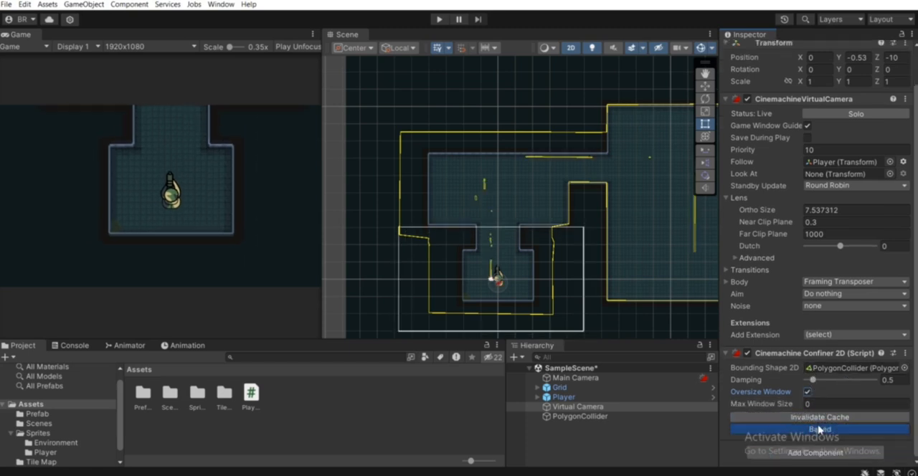
Run the game and walk the player from the starting room up through the passage to test the confined camera.
middle_drag(542, 227, 550, 253)
click(439, 19)
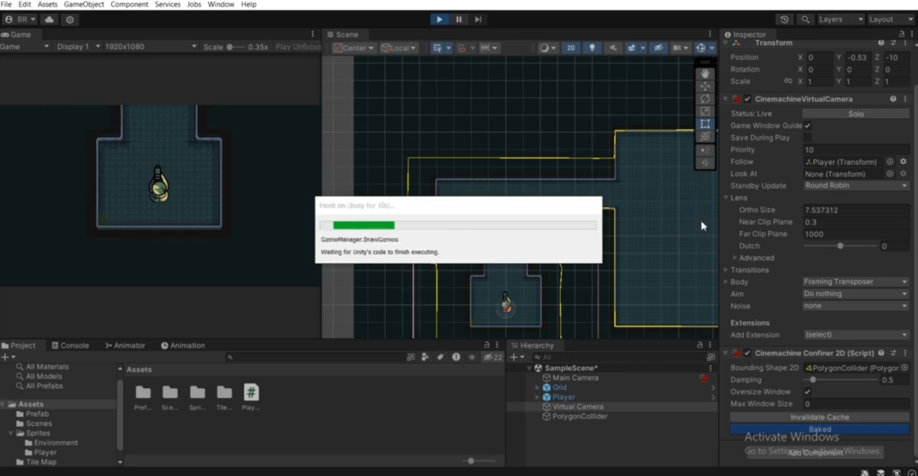
middle_drag(525, 273, 606, 218)
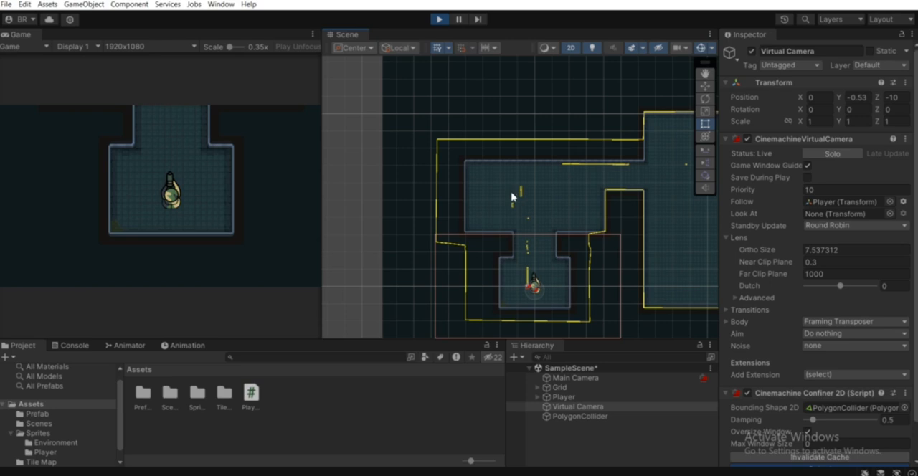
click(187, 178)
key(d)
key(a)
key(w)
key(w)
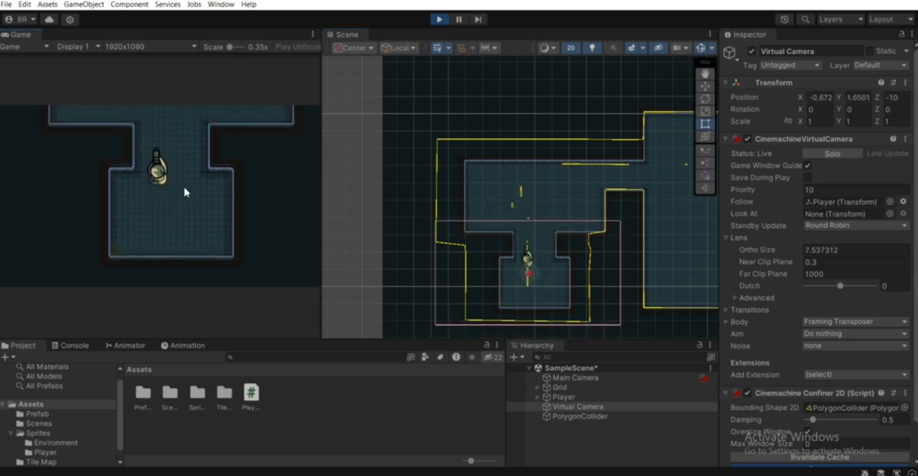
Walk the player around the upper room to check how the camera follows near the confiner's edges.
key(w)
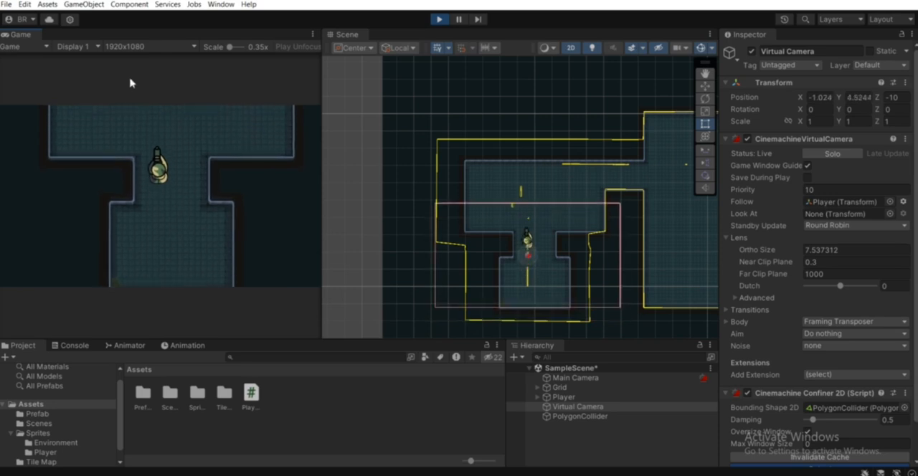
key(w)
key(d)
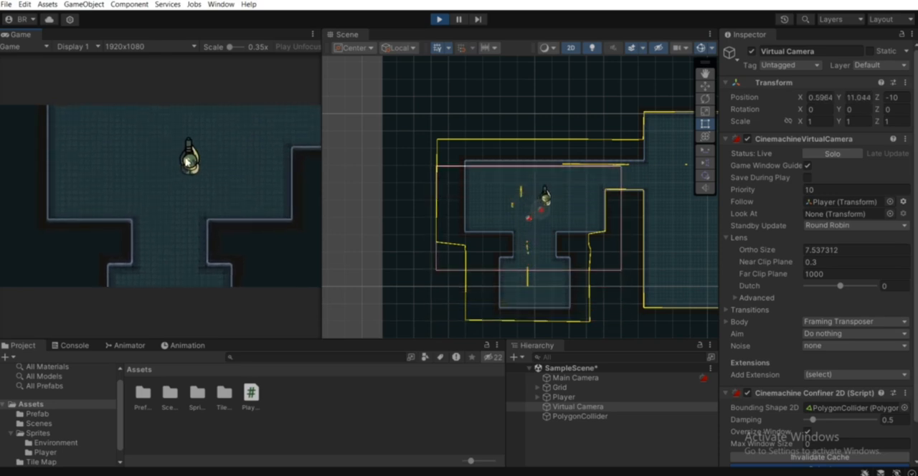
key(a)
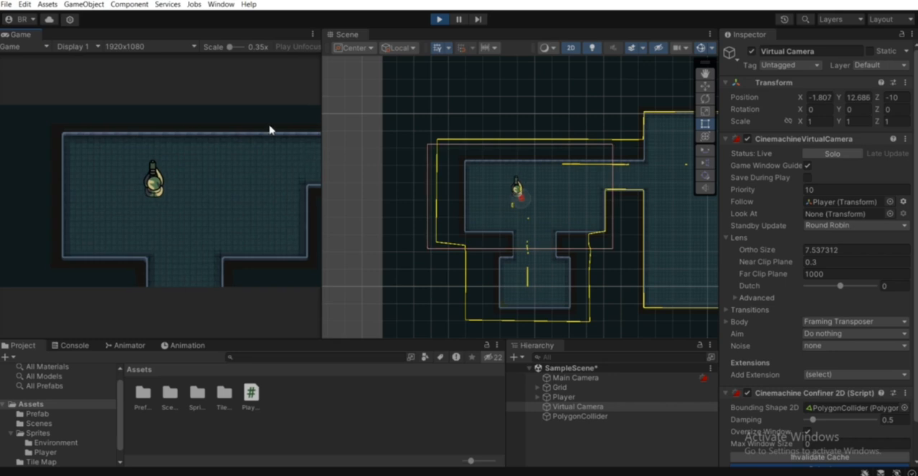
key(s)
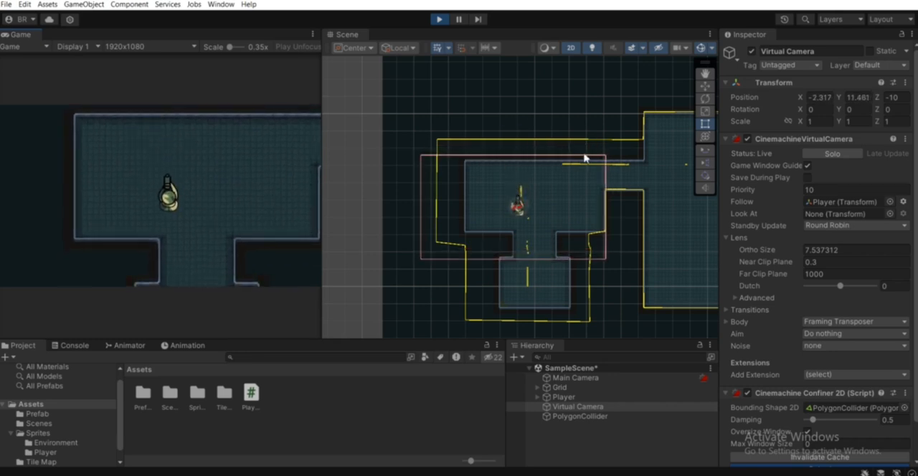
Select the PolygonCollider and compare its outline around the upper room with the camera frame.
middle_drag(640, 141, 626, 183)
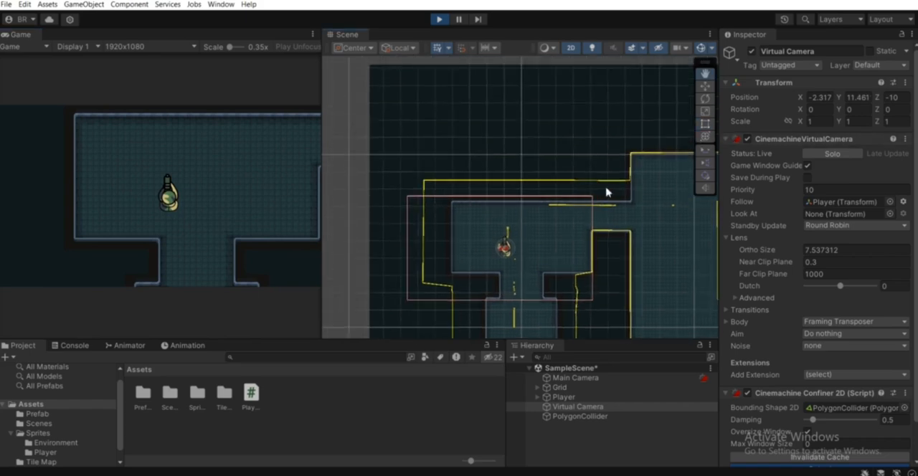
scroll(634, 184, up, 1)
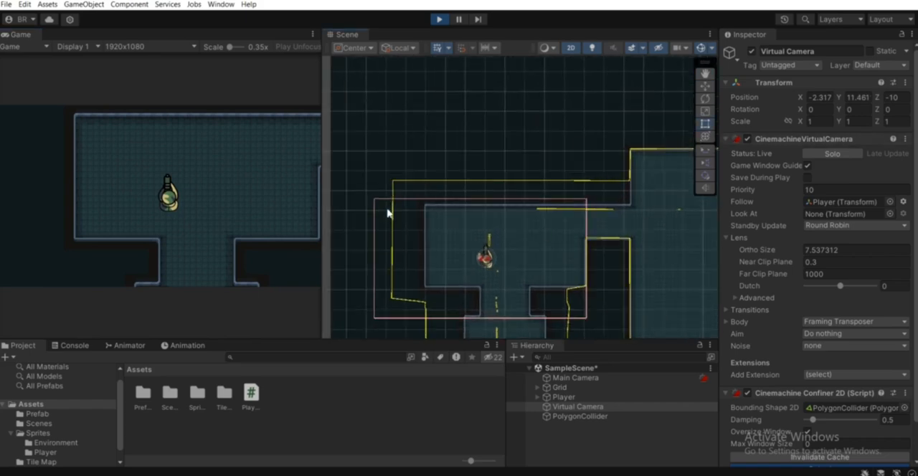
middle_drag(387, 213, 481, 204)
click(577, 416)
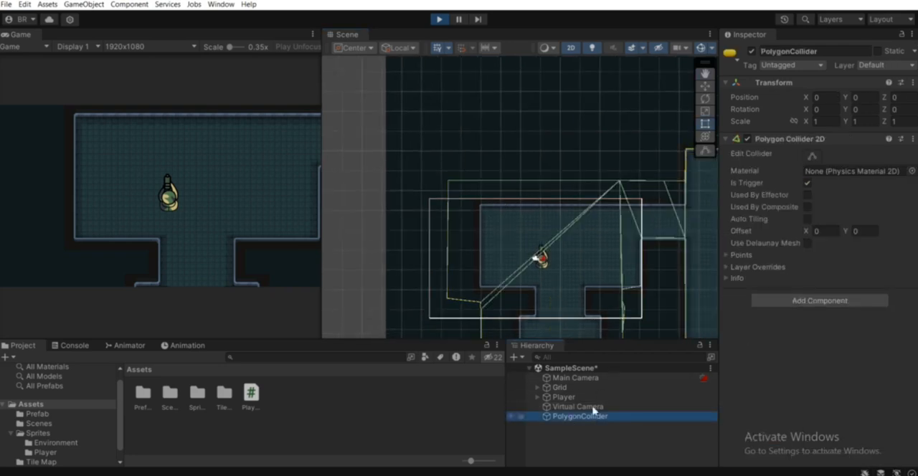
middle_drag(481, 215, 552, 271)
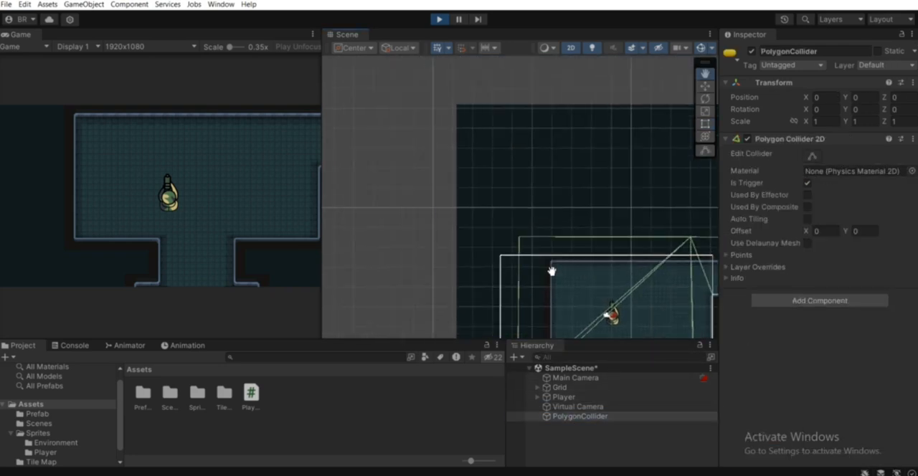
click(807, 183)
middle_drag(627, 281, 548, 208)
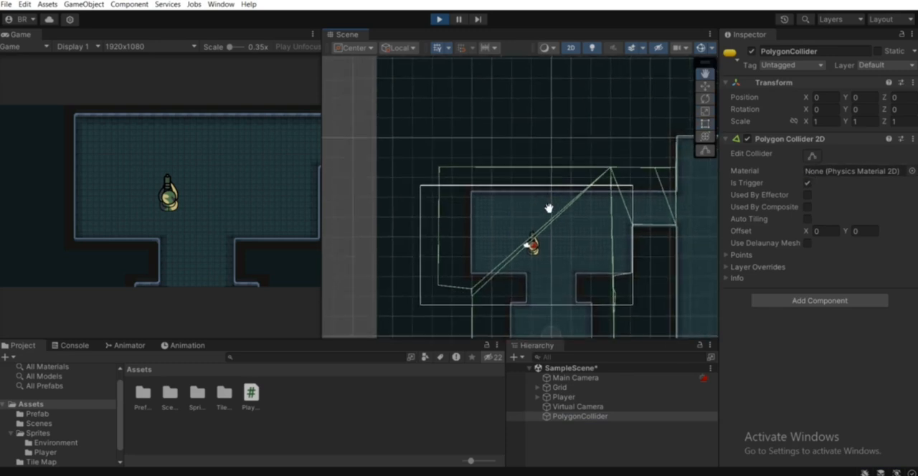